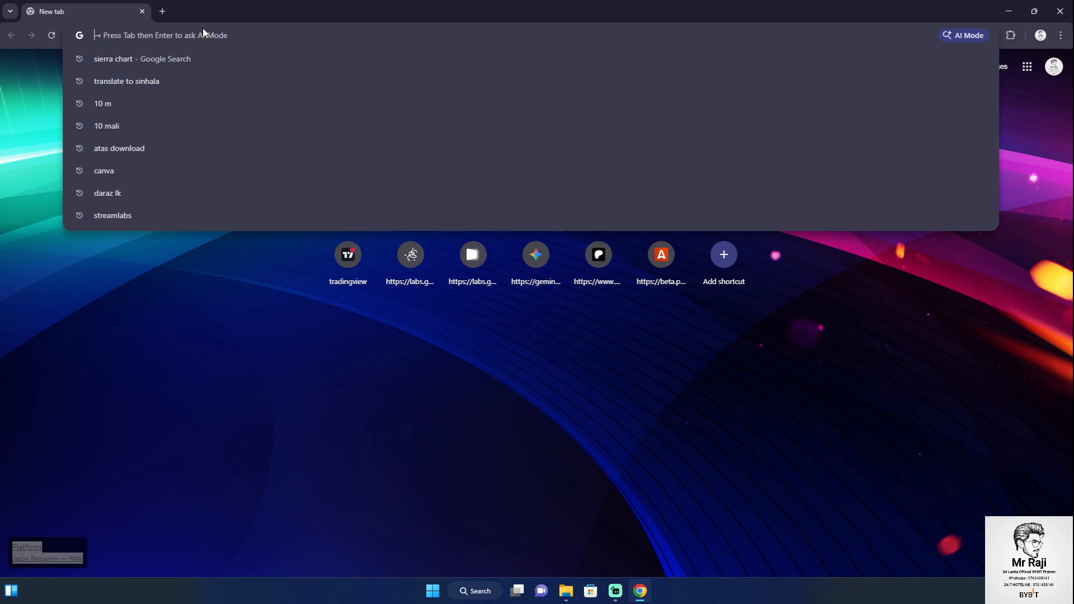
Run a Google search for 'sierra chart' from the Chrome address bar
{"action": "type", "text": "si"}
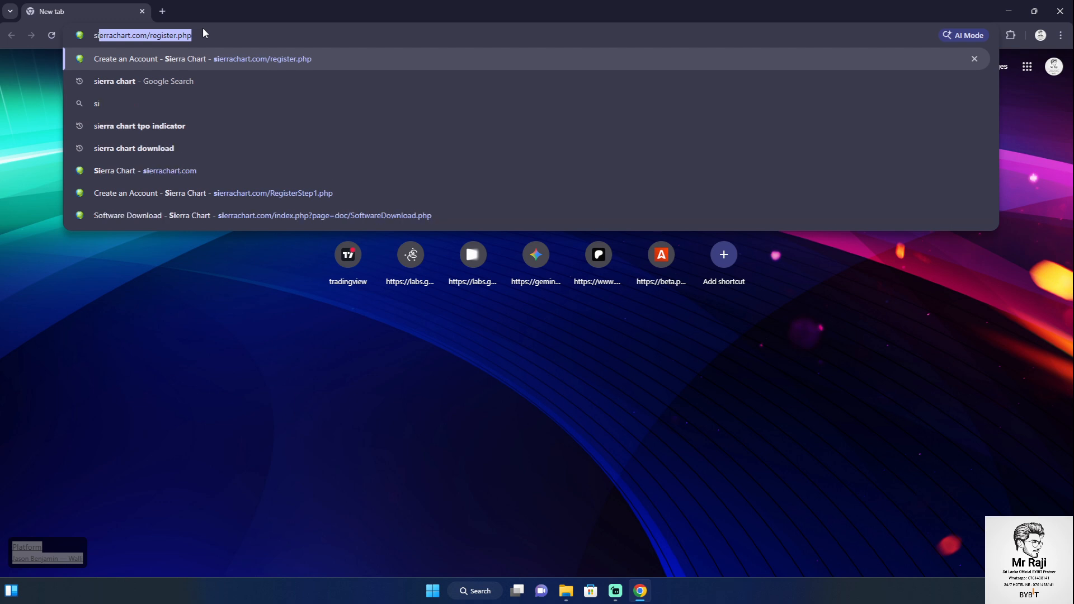
{"action": "type", "text": "err"}
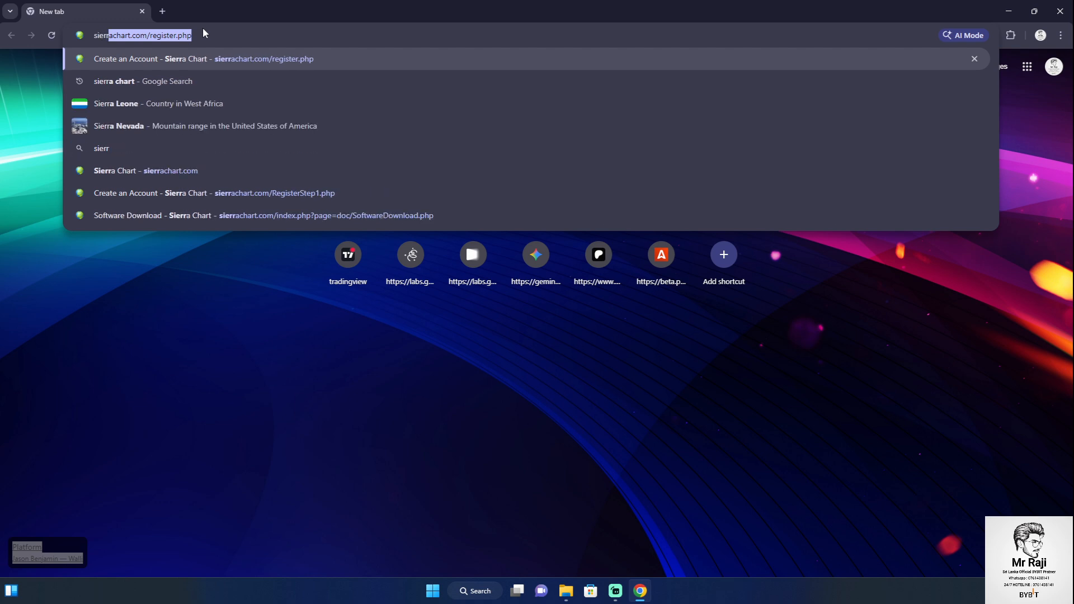
{"action": "type", "text": "a cha"}
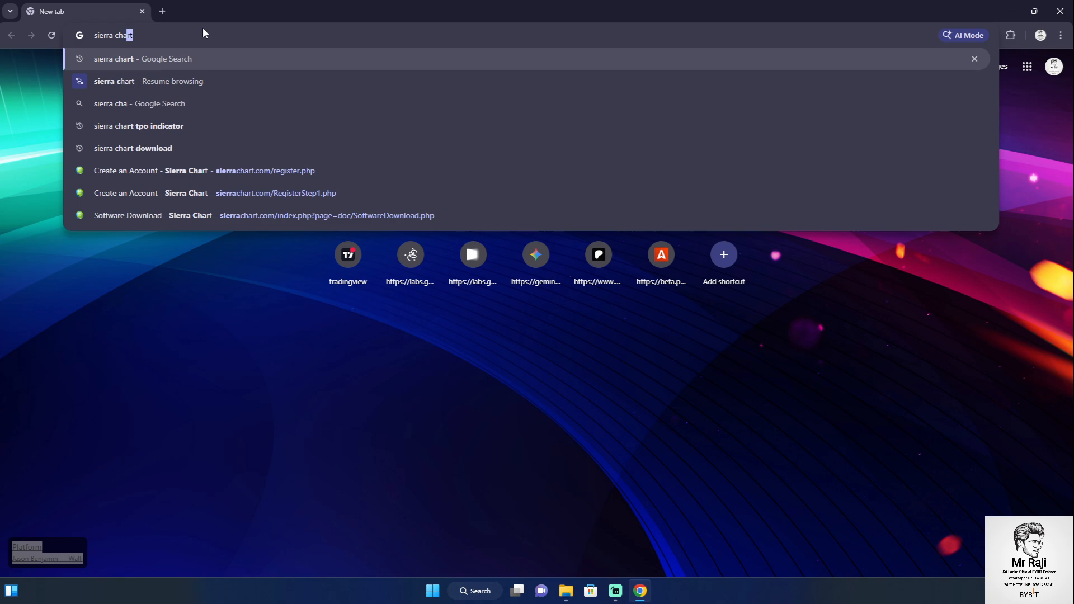
{"action": "type", "text": "rt"}
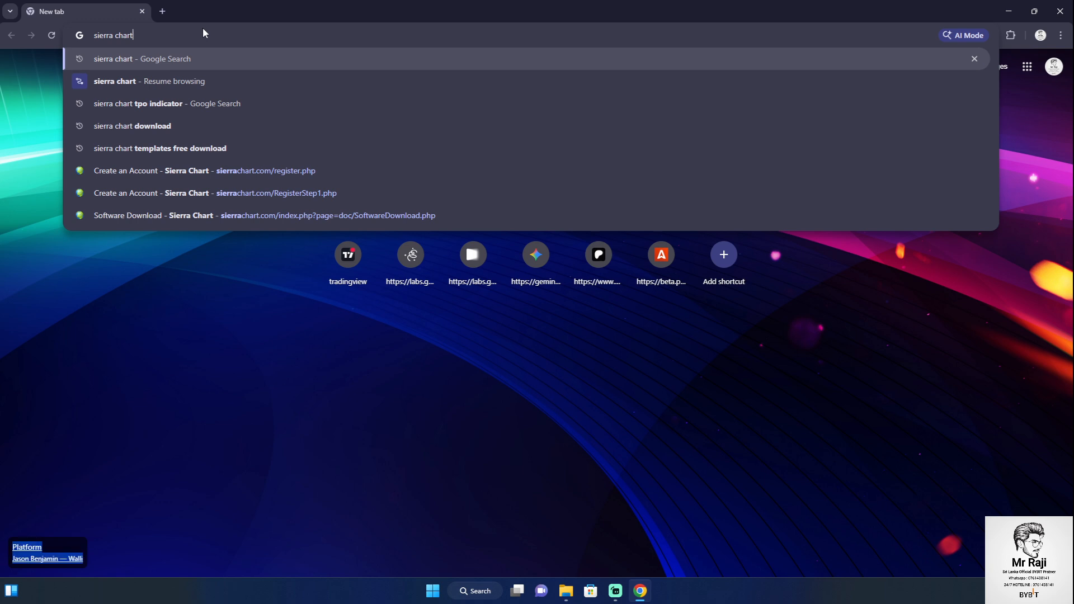
{"action": "key", "text": "Return"}
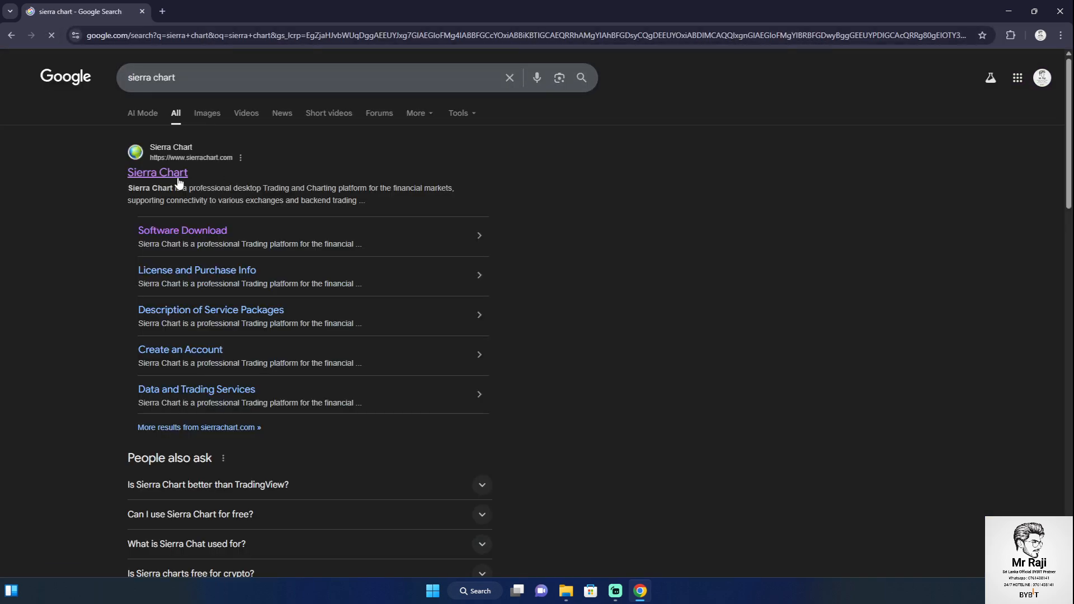
Go from the official Sierra Chart site to its Create Account page, plus a new blank tab
{"action": "left_click", "coordinate": [164, 179]}
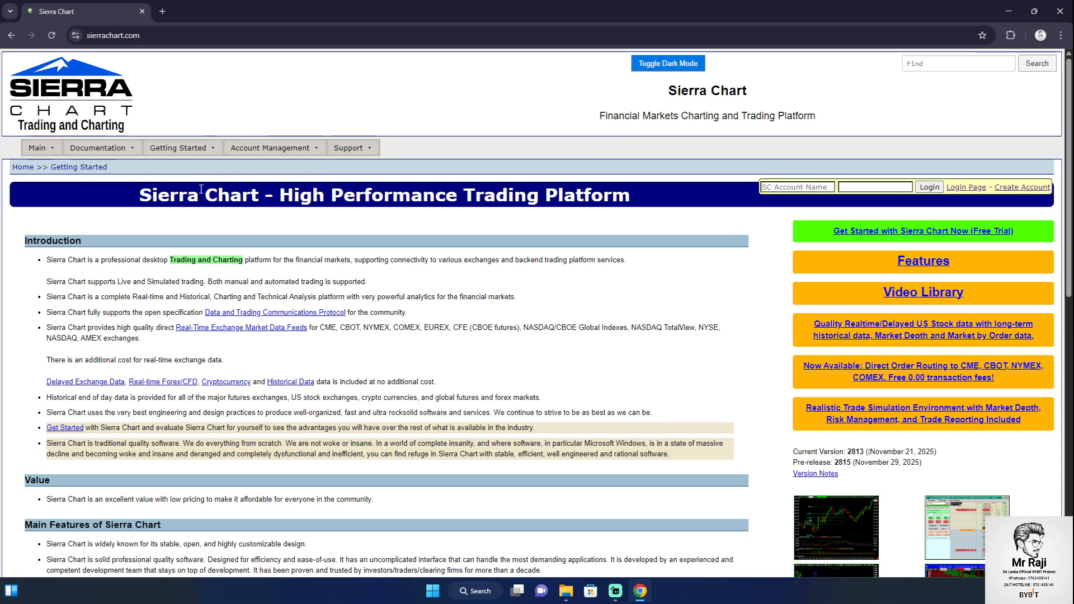
{"action": "left_click", "coordinate": [1011, 191]}
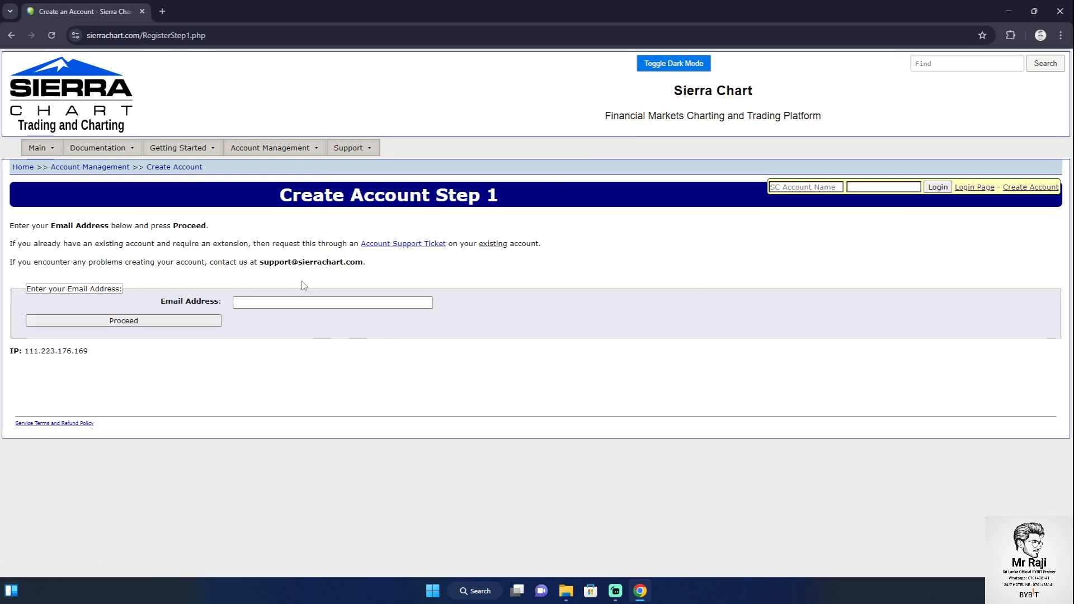
{"action": "left_click", "coordinate": [170, 5]}
{"action": "left_click", "coordinate": [172, 32]}
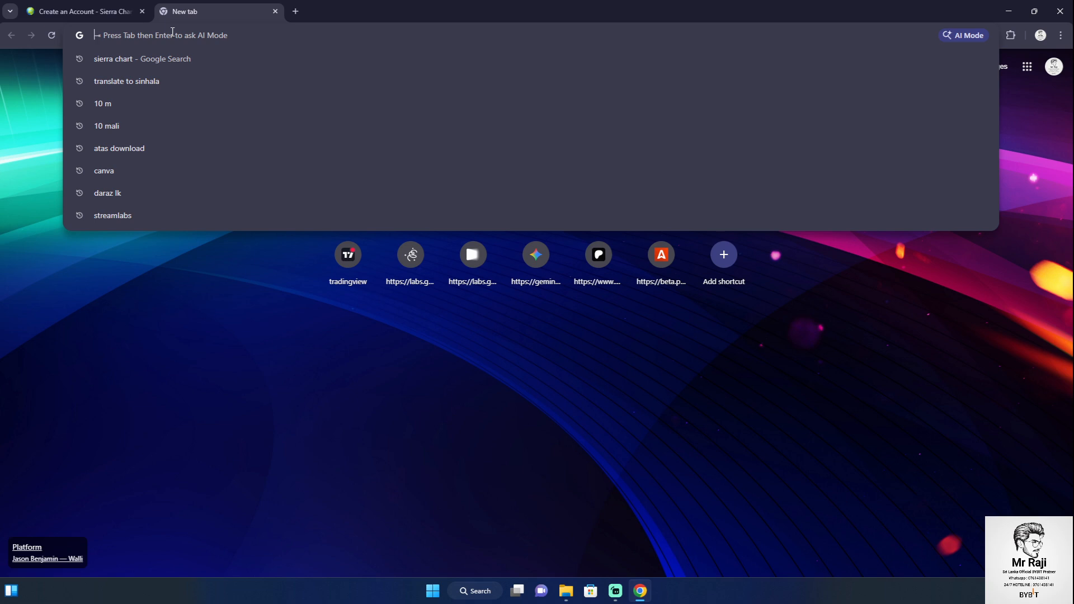
Search Google for '10 minute mail' and open the 10 Minute Mail site
{"action": "type", "text": "10"}
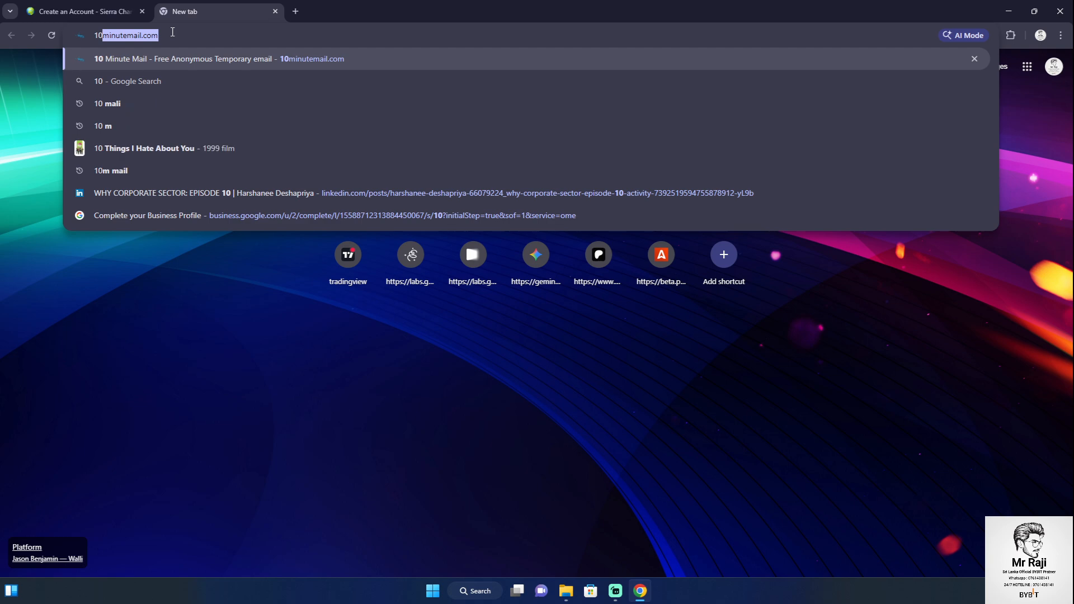
{"action": "key", "text": "BackSpace"}
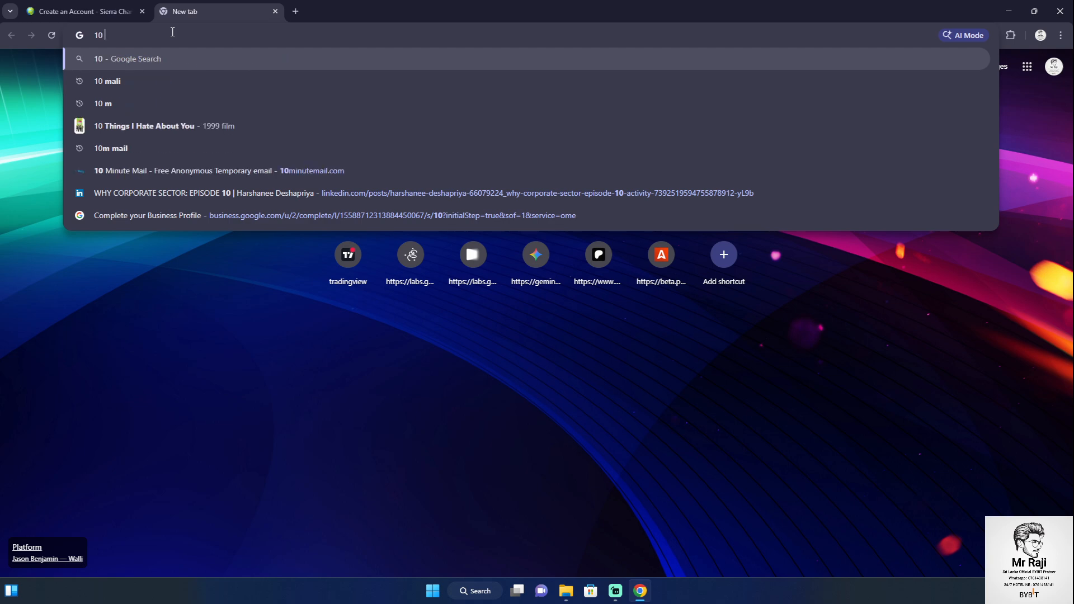
{"action": "type", "text": "m"}
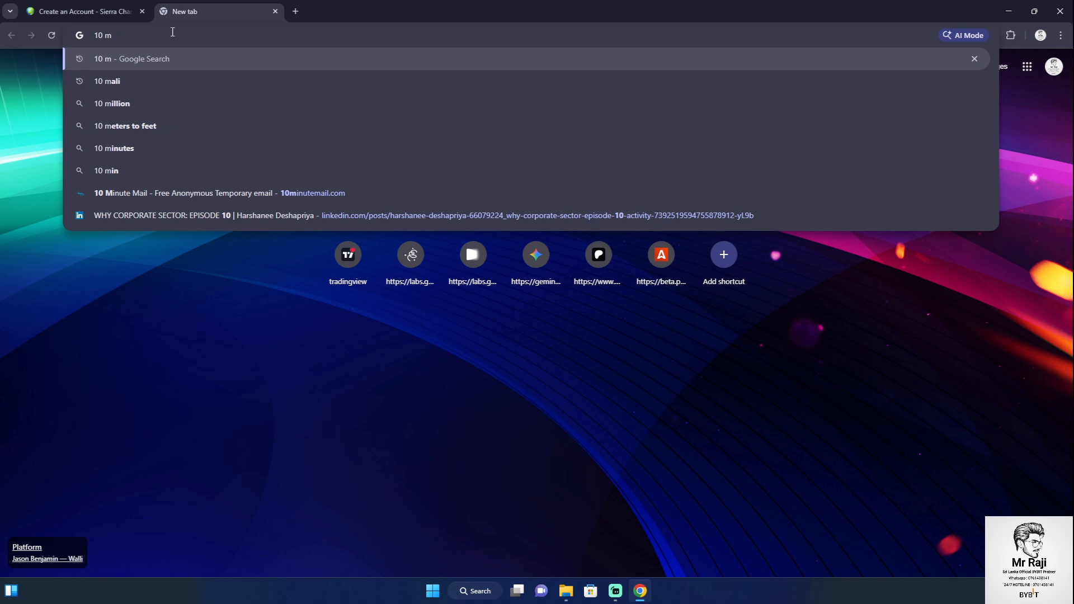
{"action": "type", "text": "a"}
{"action": "key", "text": "BackSpace"}
{"action": "key", "text": "BackSpace"}
{"action": "type", "text": "in"}
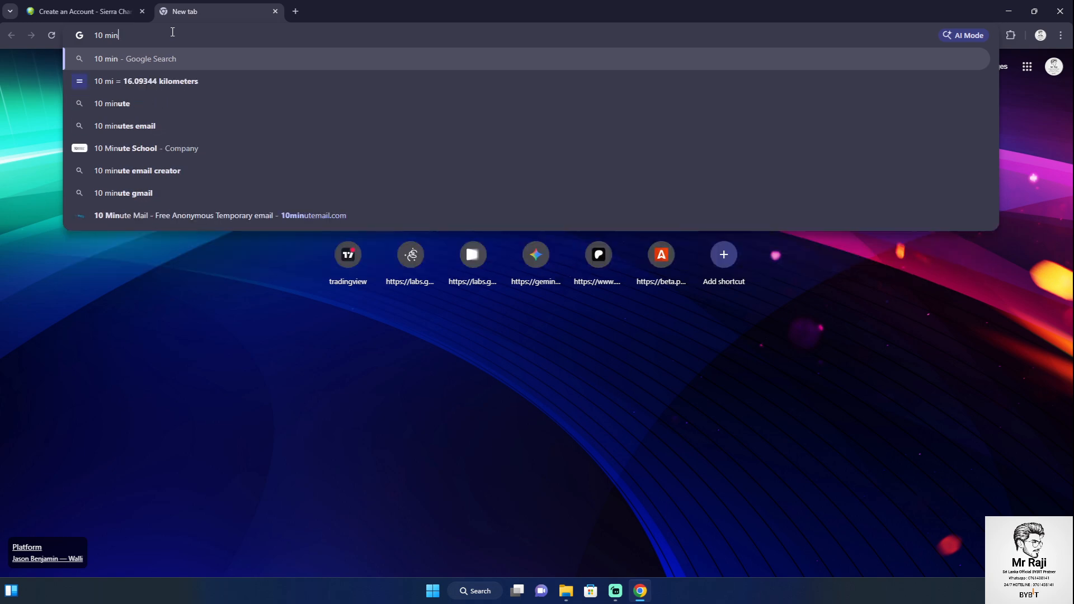
{"action": "type", "text": "un"}
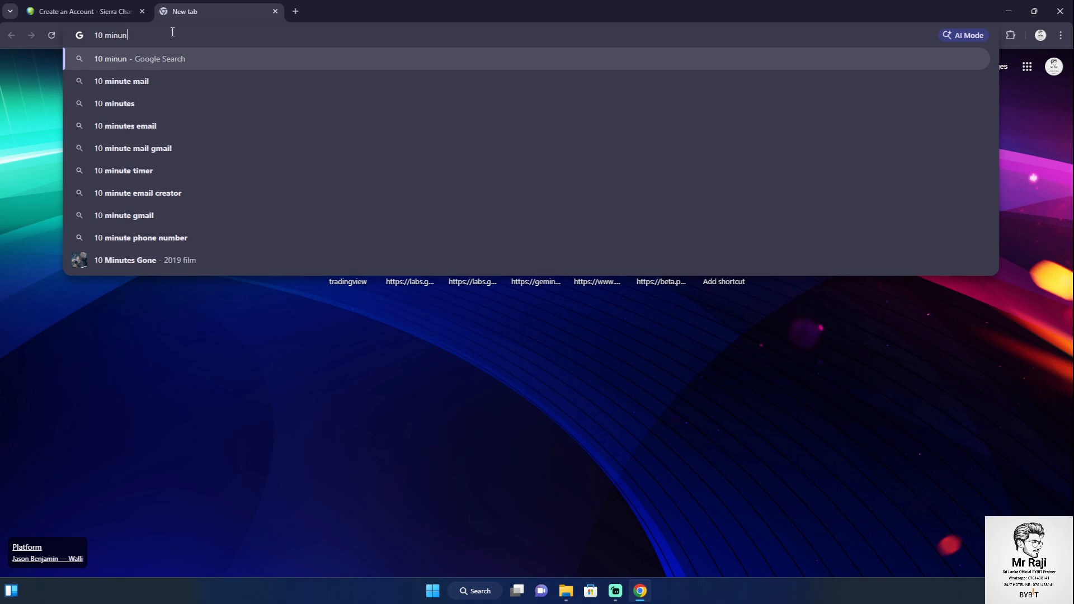
{"action": "type", "text": "t"}
{"action": "left_click", "coordinate": [164, 84]}
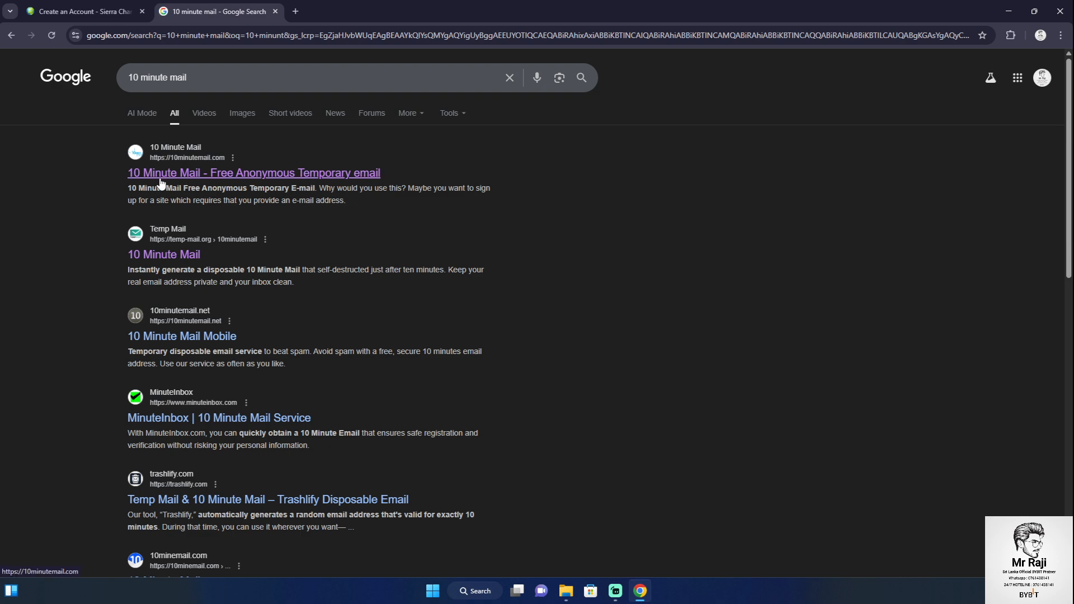
{"action": "left_click", "coordinate": [160, 182]}
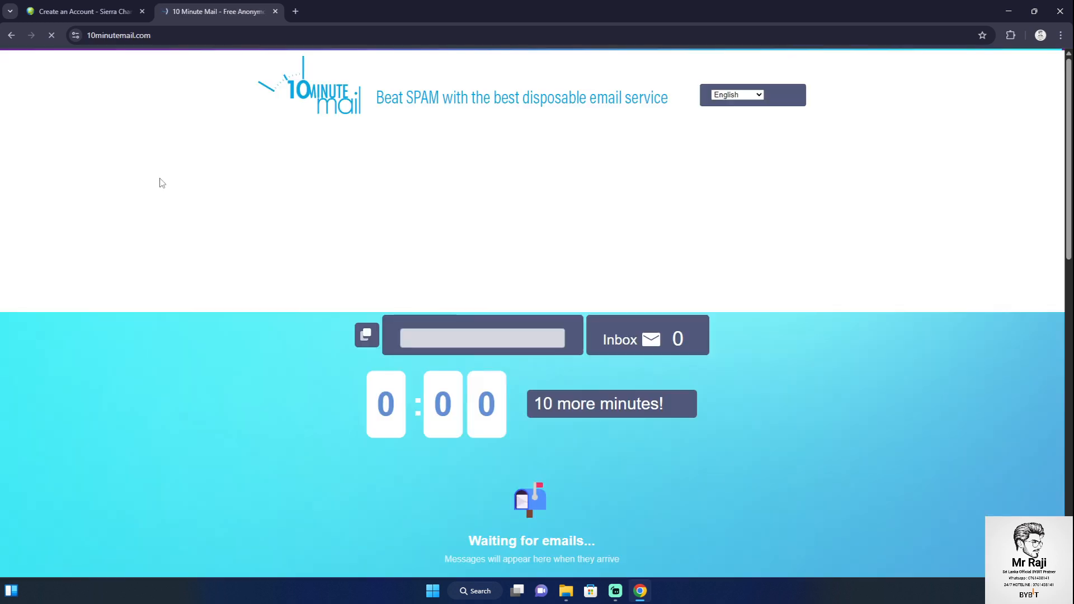
Copy the temporary email address and return to the Sierra Chart tab
{"action": "right_click", "coordinate": [478, 337]}
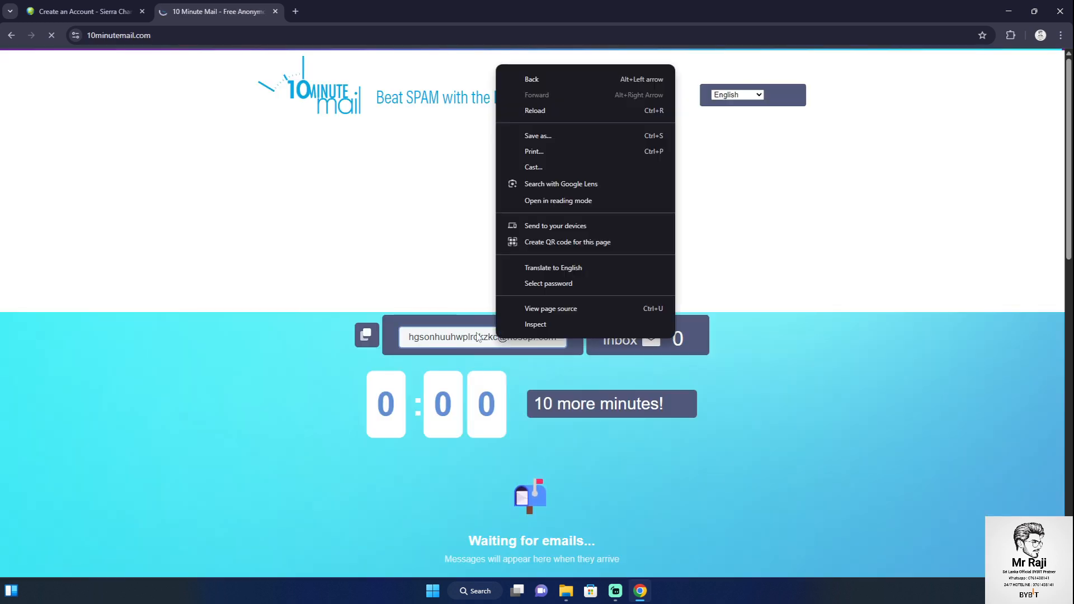
{"action": "left_click", "coordinate": [478, 338]}
{"action": "double_click", "coordinate": [476, 337]}
{"action": "right_click", "coordinate": [470, 339]}
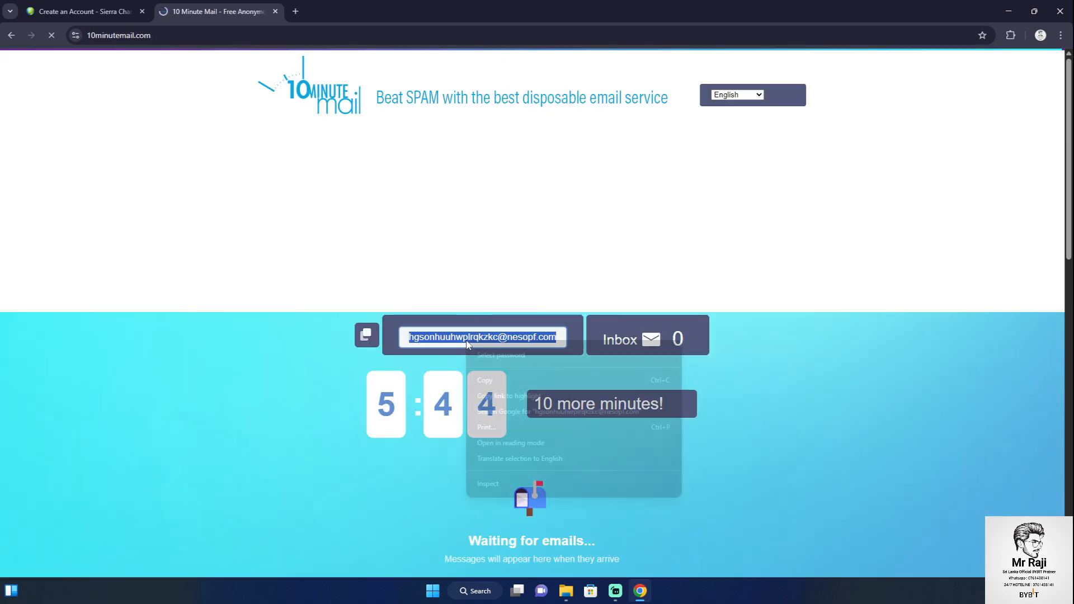
{"action": "left_click", "coordinate": [494, 380]}
{"action": "left_click", "coordinate": [84, 12]}
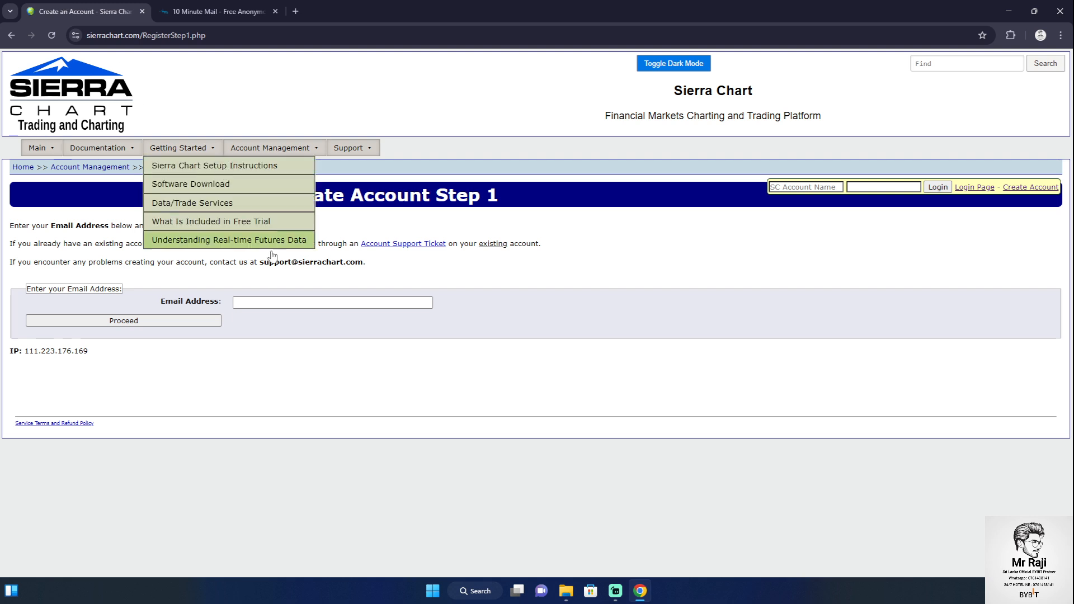
Paste the disposable email into Email Address and proceed to the full form
{"action": "right_click", "coordinate": [283, 303]}
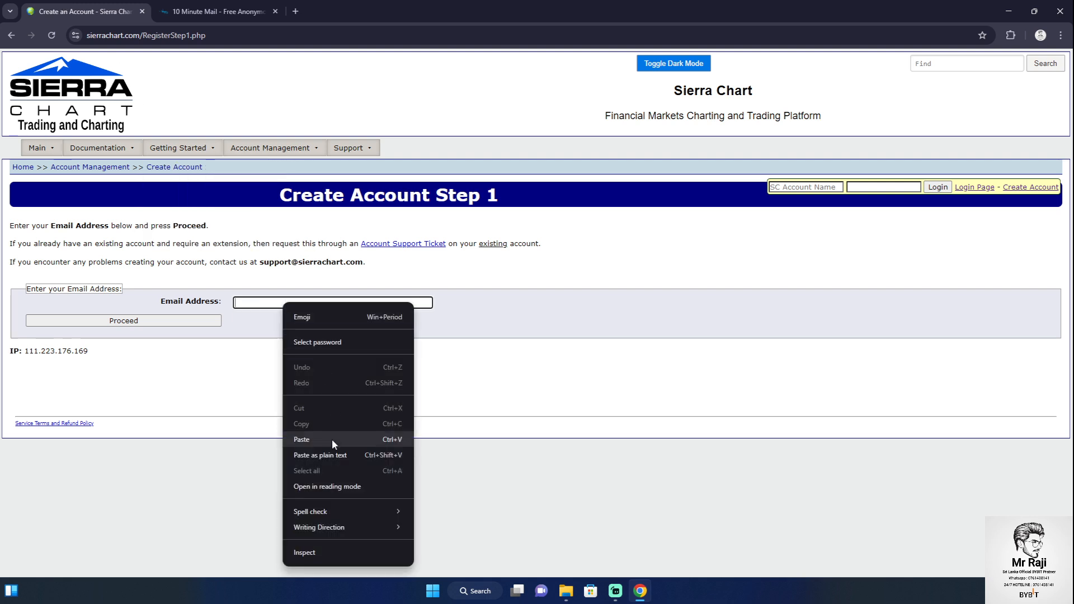
{"action": "left_click", "coordinate": [332, 438]}
{"action": "left_click", "coordinate": [177, 320]}
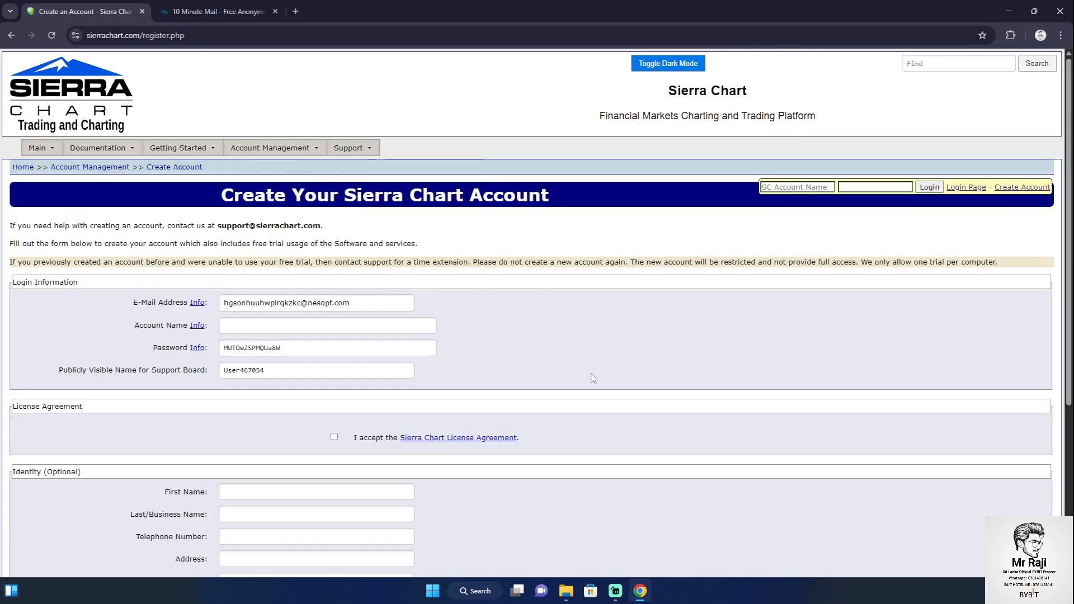
Enter the account name and fill in the password field
{"action": "left_click", "coordinate": [259, 326]}
{"action": "type", "text": "a"}
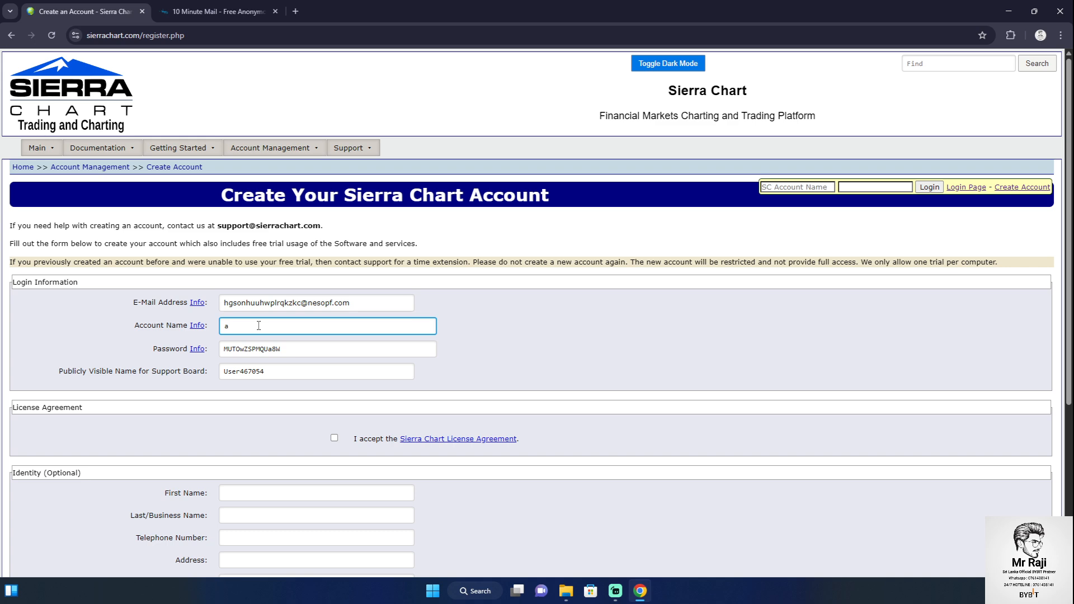
{"action": "key", "text": "BackSpace"}
{"action": "type", "text": "m"}
{"action": "key", "text": "BackSpace"}
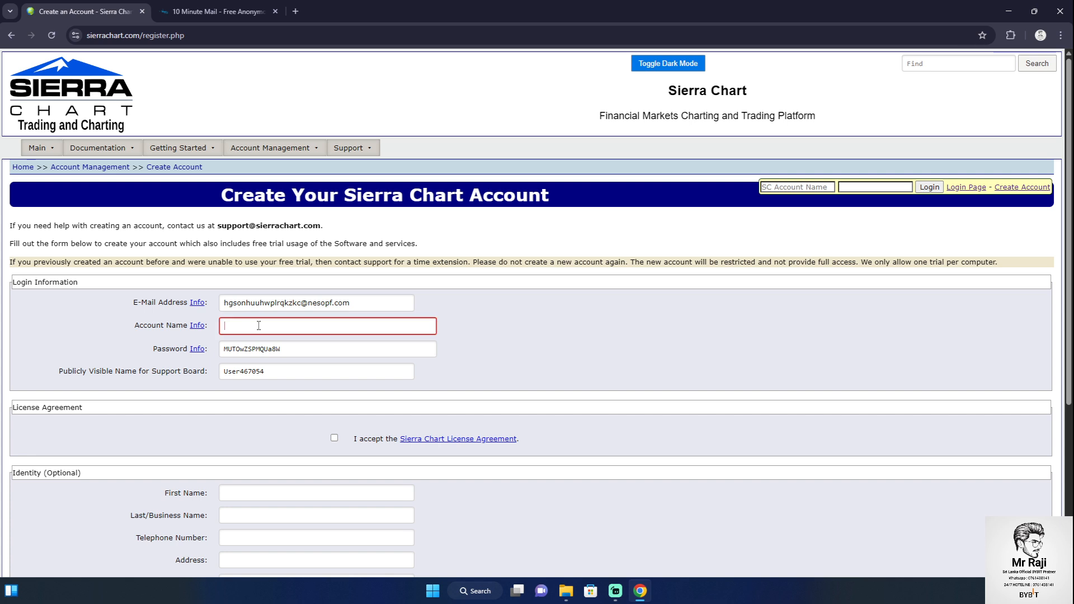
{"action": "type", "text": "m"}
{"action": "key", "text": "BackSpace"}
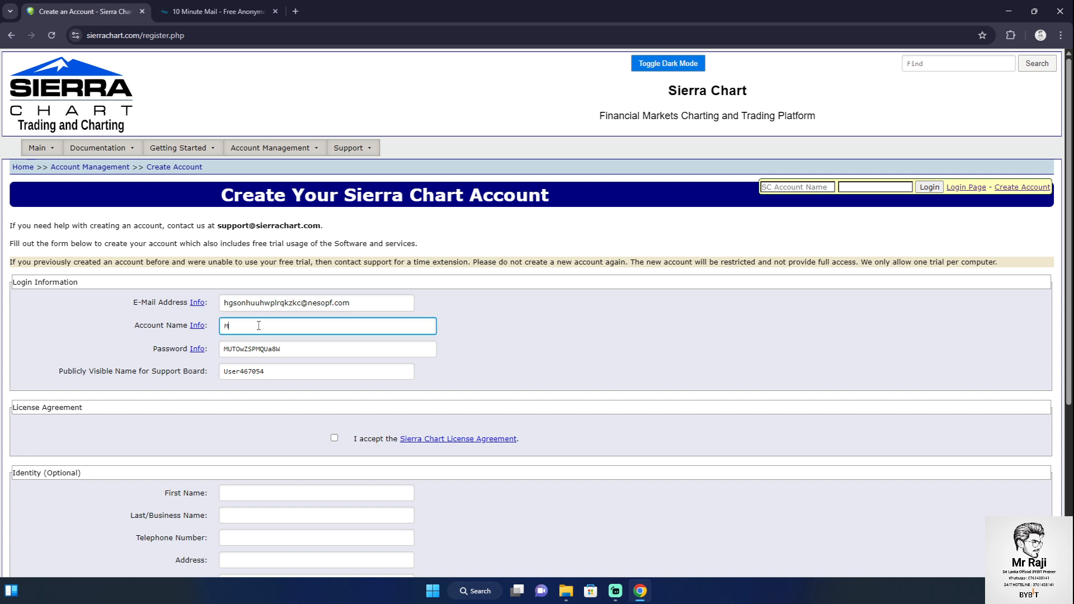
{"action": "left_click", "coordinate": [276, 349]}
{"action": "left_click", "coordinate": [660, 365]}
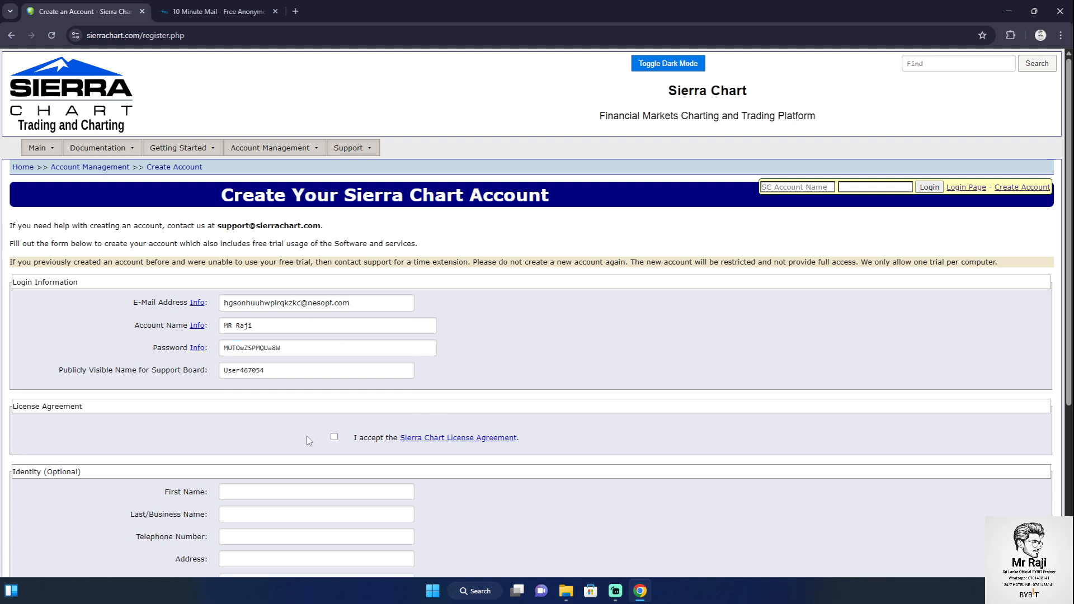
Accept the License Agreement and enter the user's first and last names under Identity
{"action": "left_click", "coordinate": [334, 438]}
{"action": "left_click", "coordinate": [247, 493]}
{"action": "type", "text": "a"}
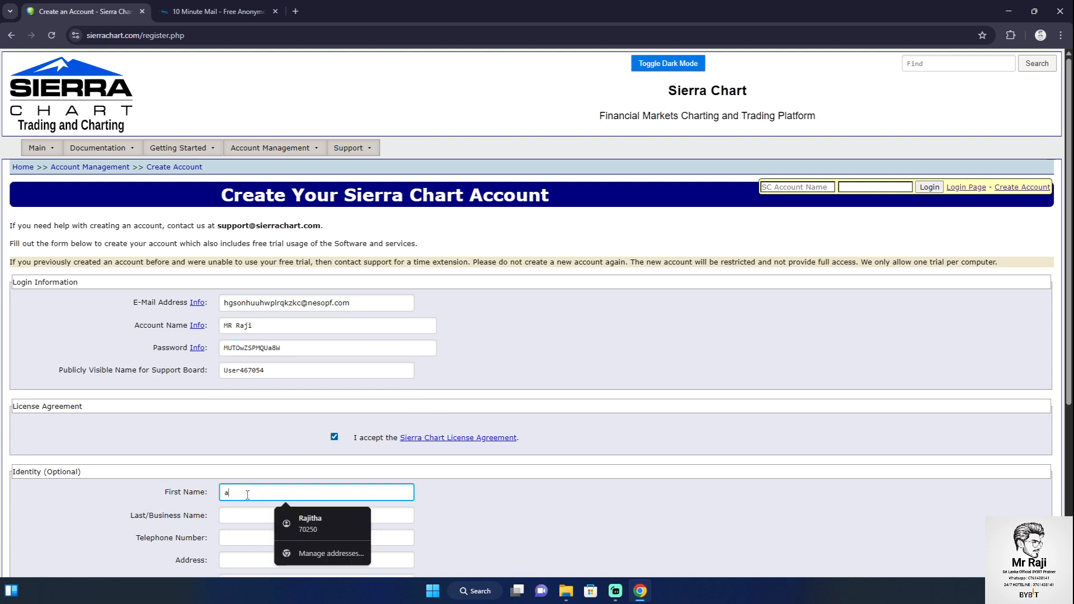
{"action": "key", "text": "BackSpace"}
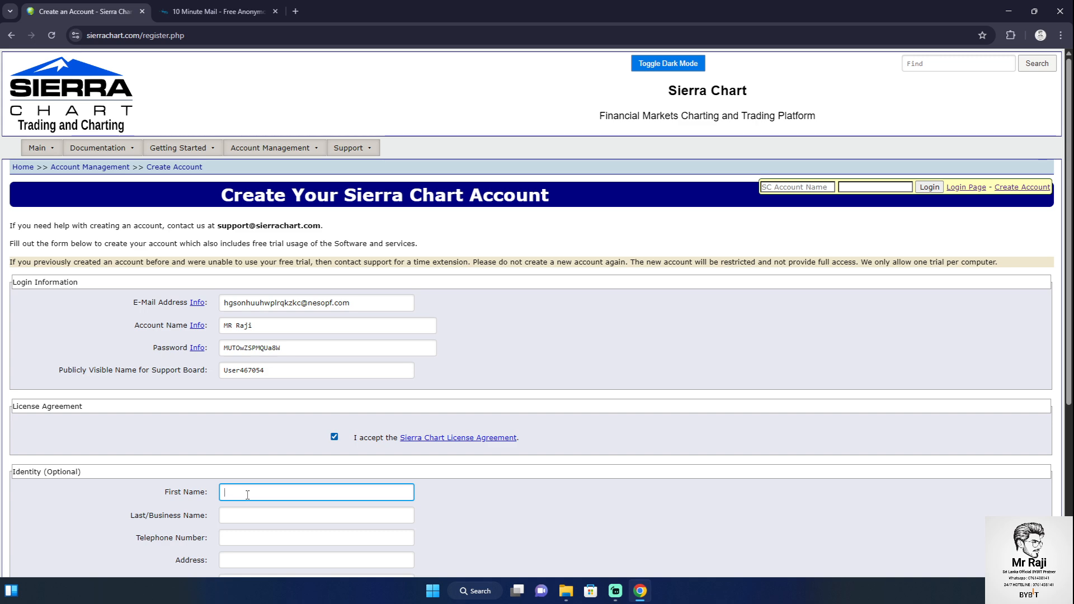
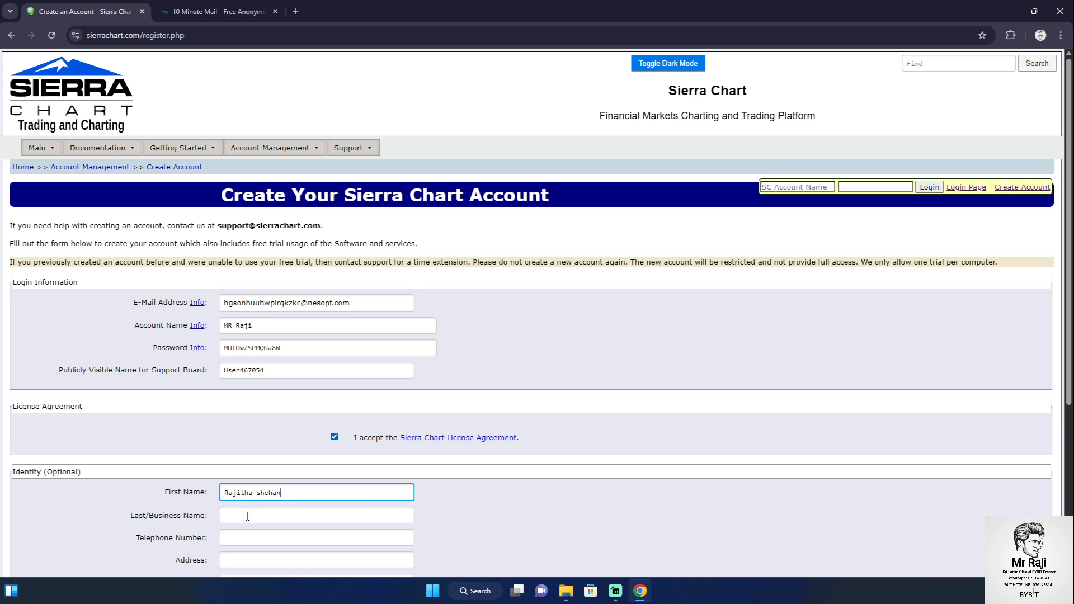
{"action": "left_click", "coordinate": [247, 515]}
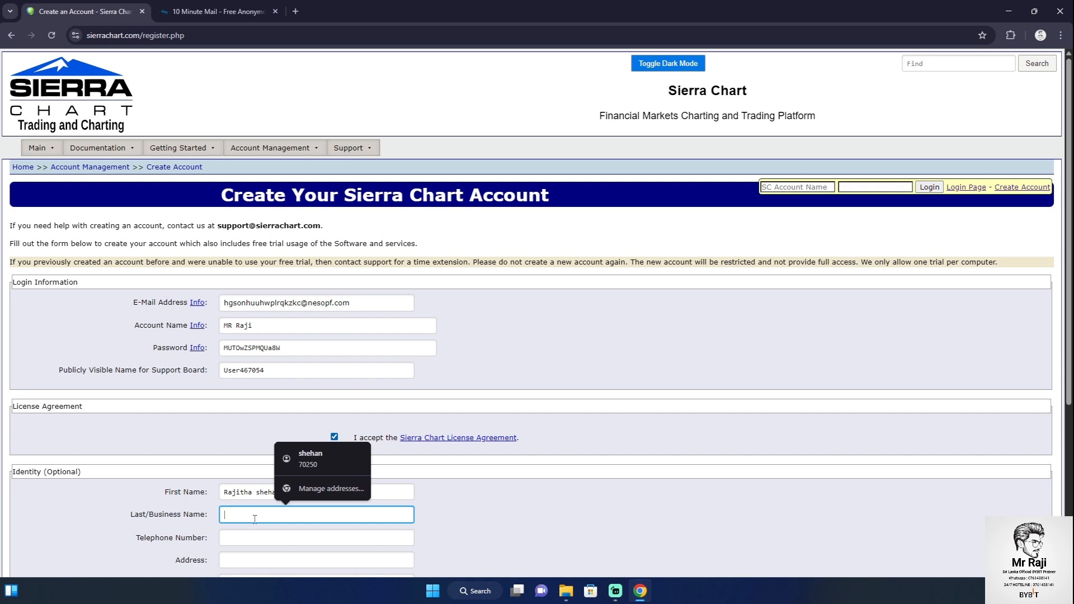
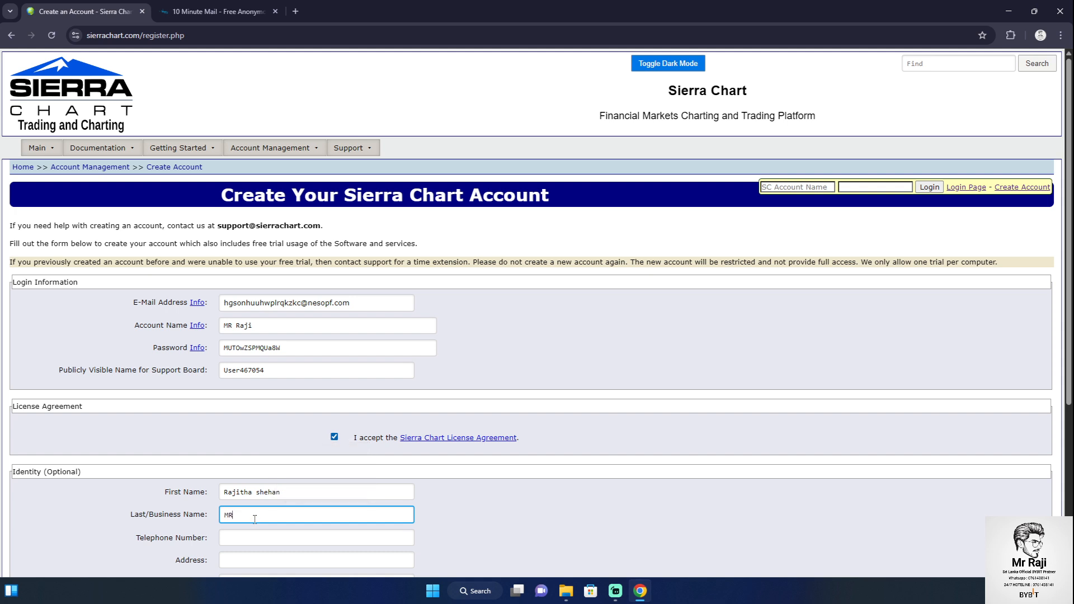
Enter the telephone number, dismissing Chrome's saved phone suggestion
{"action": "scroll", "coordinate": [360, 507], "scroll_direction": "down", "scroll_amount": 1}
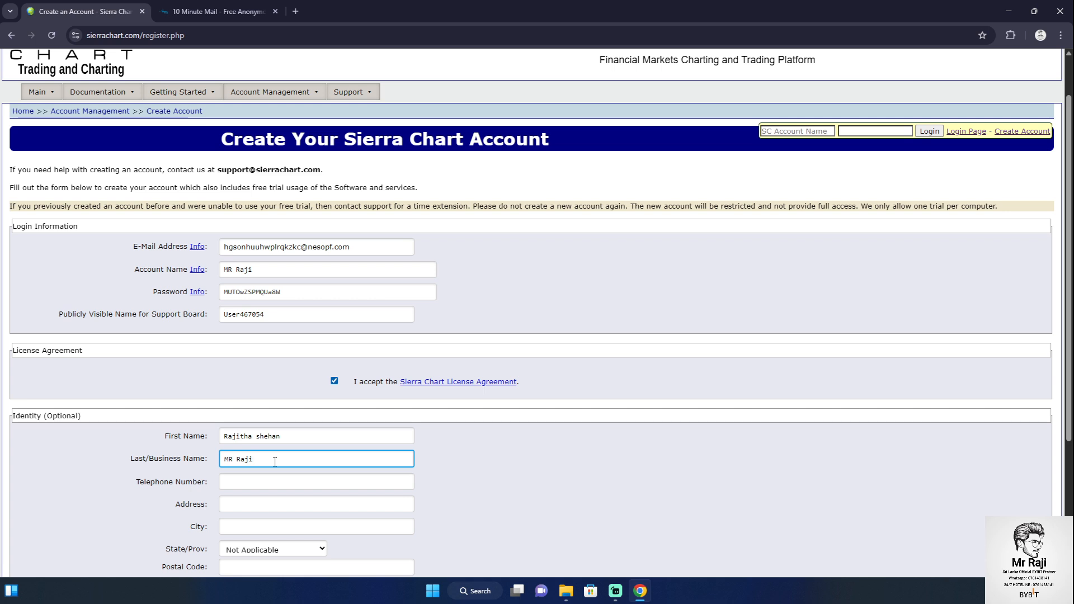
{"action": "left_click", "coordinate": [240, 484]}
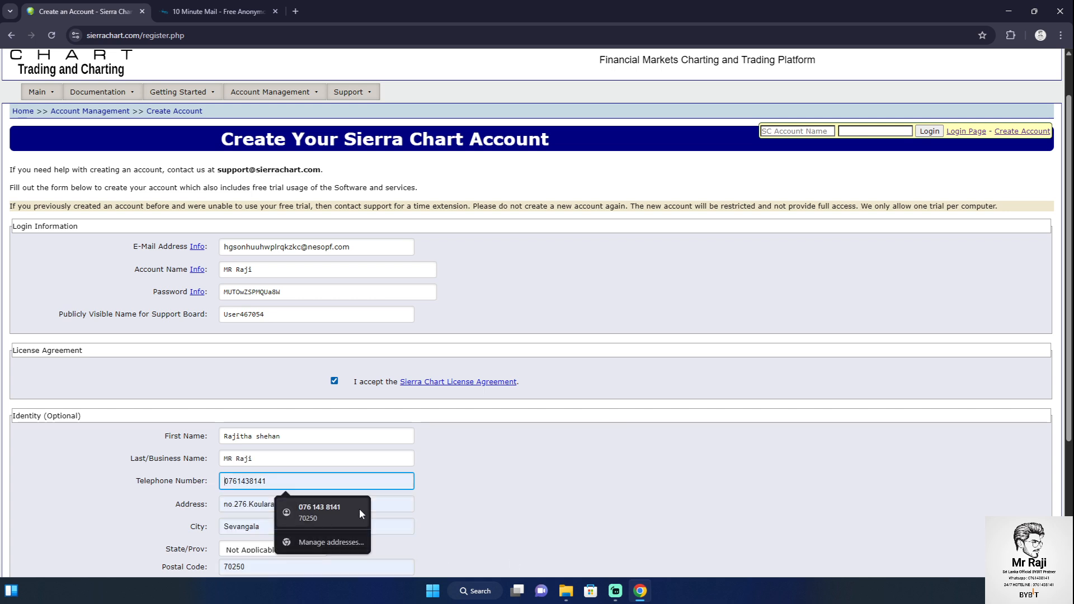
{"action": "left_click", "coordinate": [551, 484]}
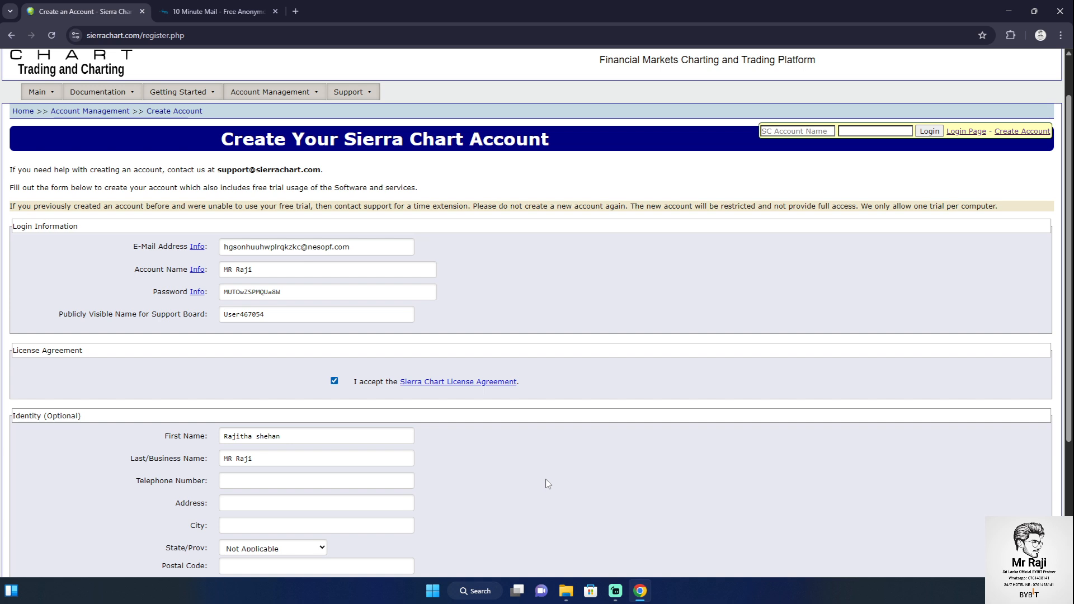
{"action": "left_click", "coordinate": [346, 480]}
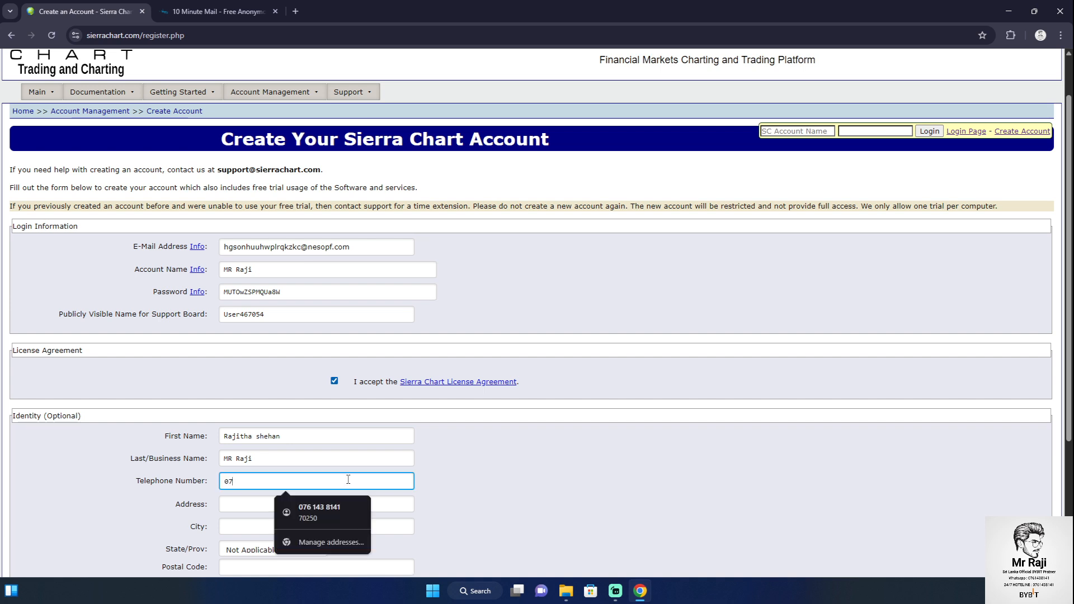
{"action": "left_click", "coordinate": [682, 479]}
Fill in address, city, Florida as state and postal code, then submit Create Account
{"action": "left_click", "coordinate": [243, 501]}
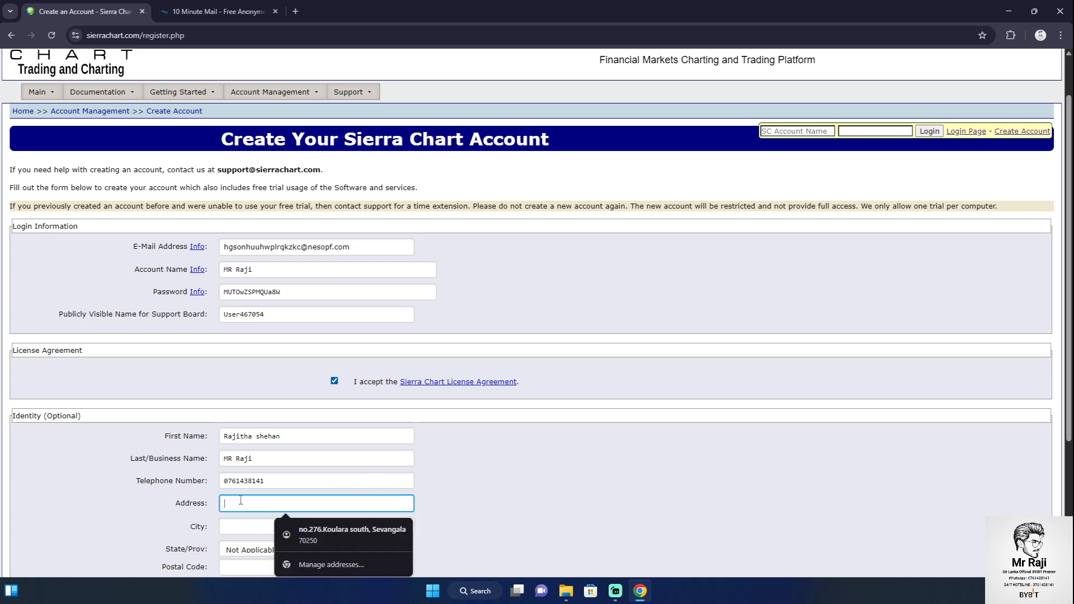
{"action": "type", "text": "sdfdsawfwef"}
{"action": "left_click", "coordinate": [240, 527]}
{"action": "type", "text": "sdfdsferfj"}
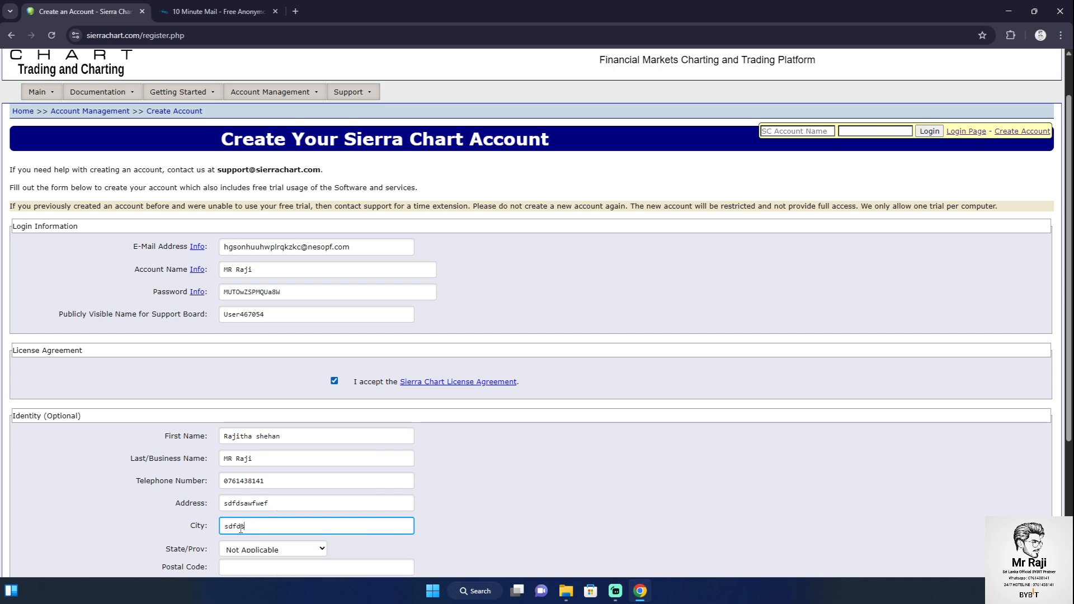
{"action": "left_click", "coordinate": [252, 551]}
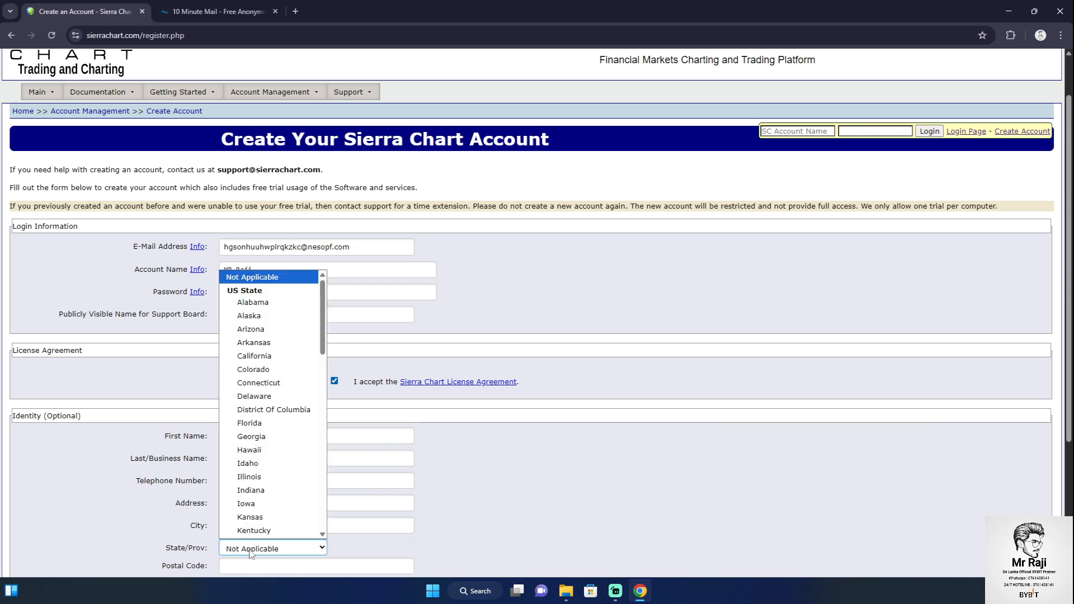
{"action": "left_click", "coordinate": [253, 439]}
{"action": "scroll", "coordinate": [254, 441], "scroll_direction": "down", "scroll_amount": 3}
{"action": "left_click", "coordinate": [256, 399]}
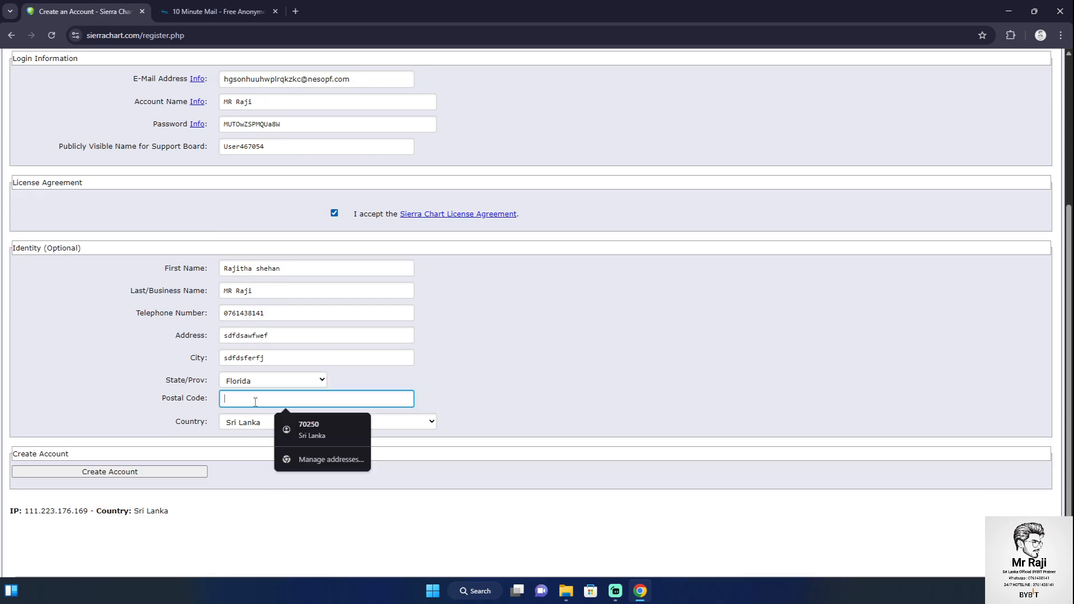
{"action": "type", "text": "rgrgrgrs"}
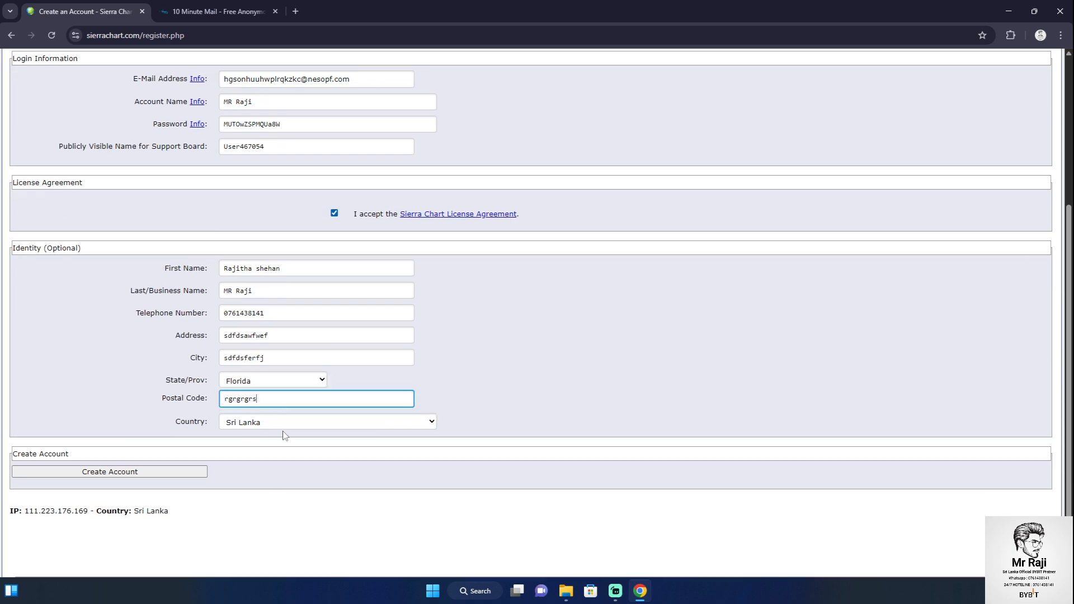
{"action": "left_click", "coordinate": [158, 484]}
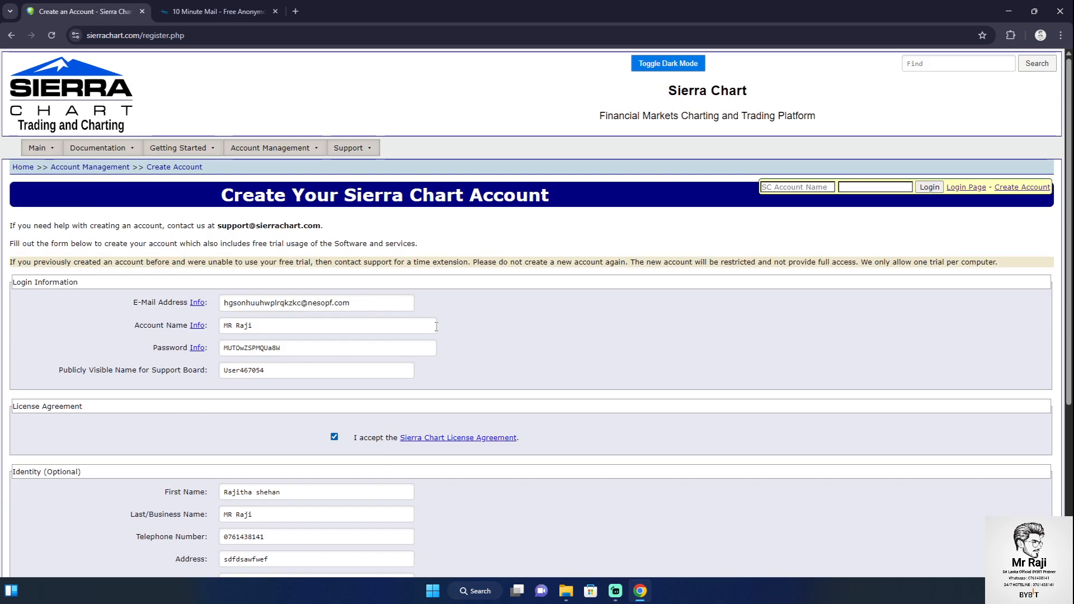
Create New Text Document (3).txt on the desktop and arrange Chrome beside it
{"action": "left_click_drag", "start_coordinate": [575, 3], "coordinate": [695, 26]}
{"action": "right_click", "coordinate": [177, 203]}
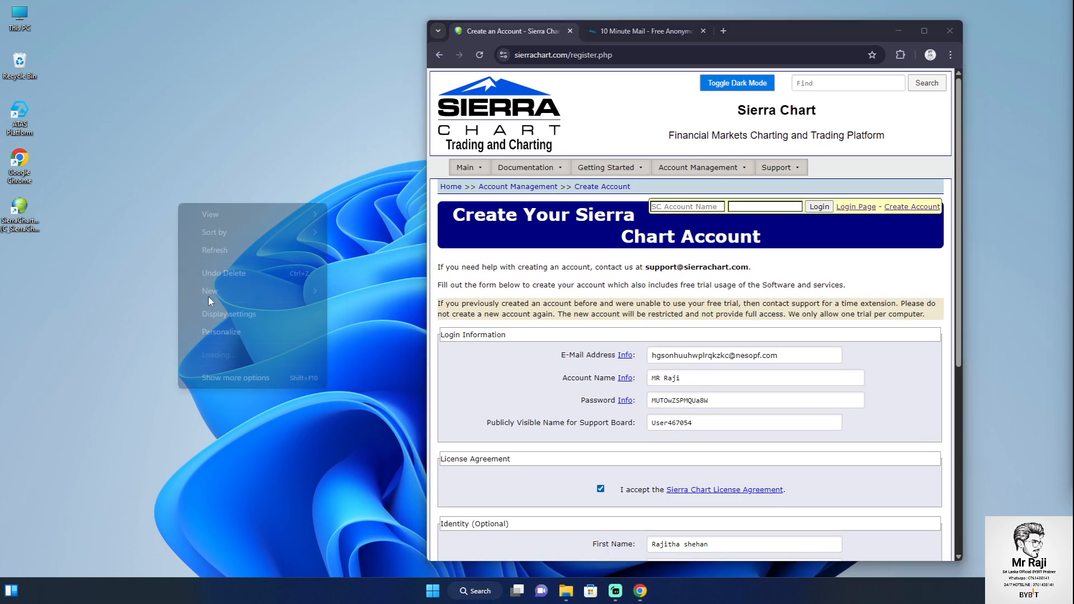
{"action": "mouse_move", "coordinate": [218, 291]}
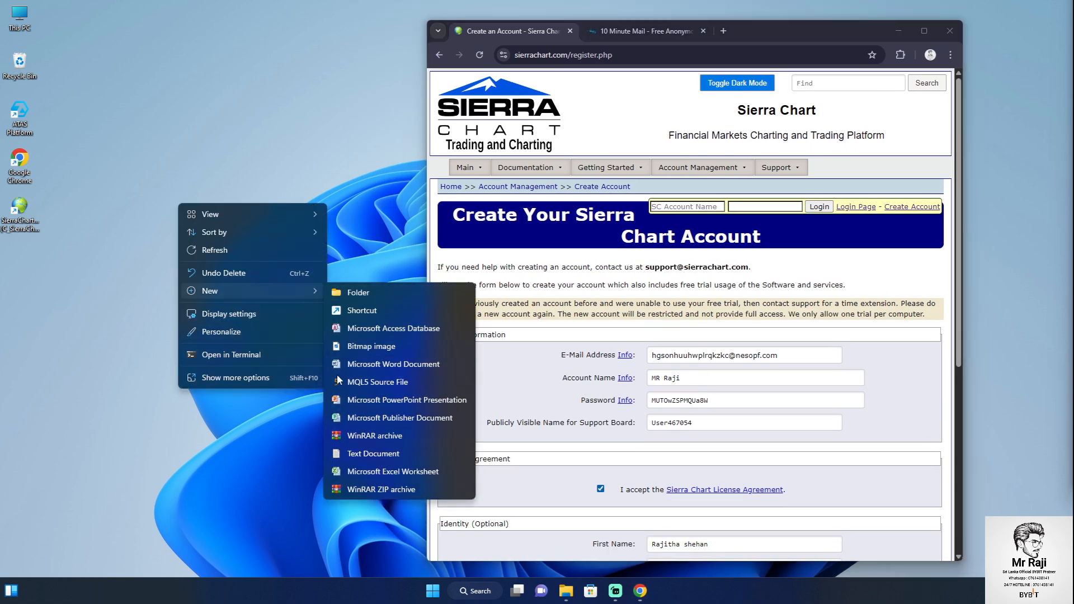
{"action": "left_click", "coordinate": [353, 459]}
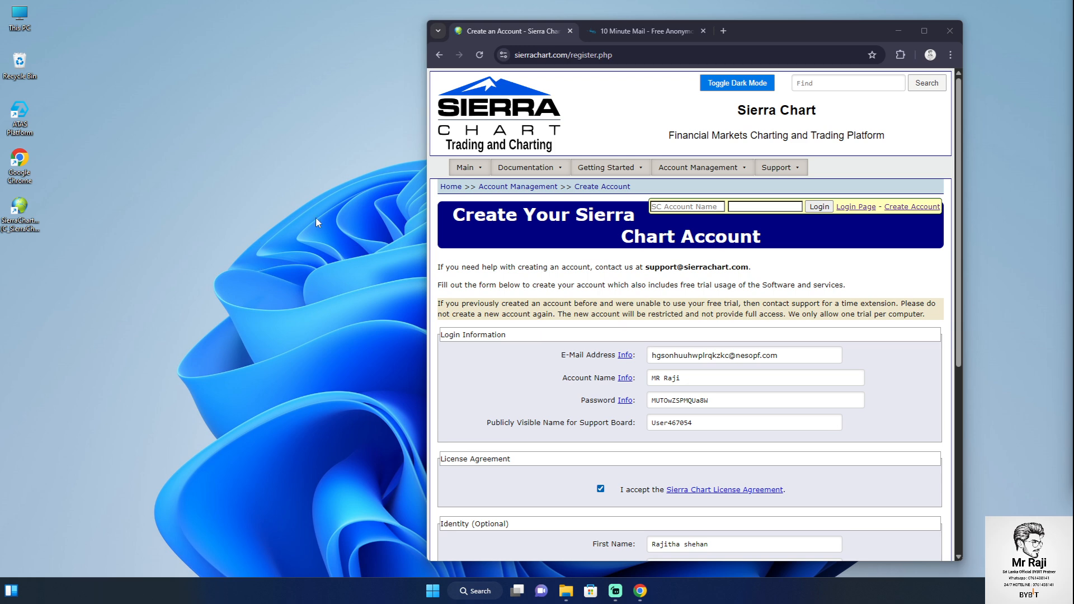
{"action": "left_click_drag", "start_coordinate": [799, 36], "coordinate": [530, 35]}
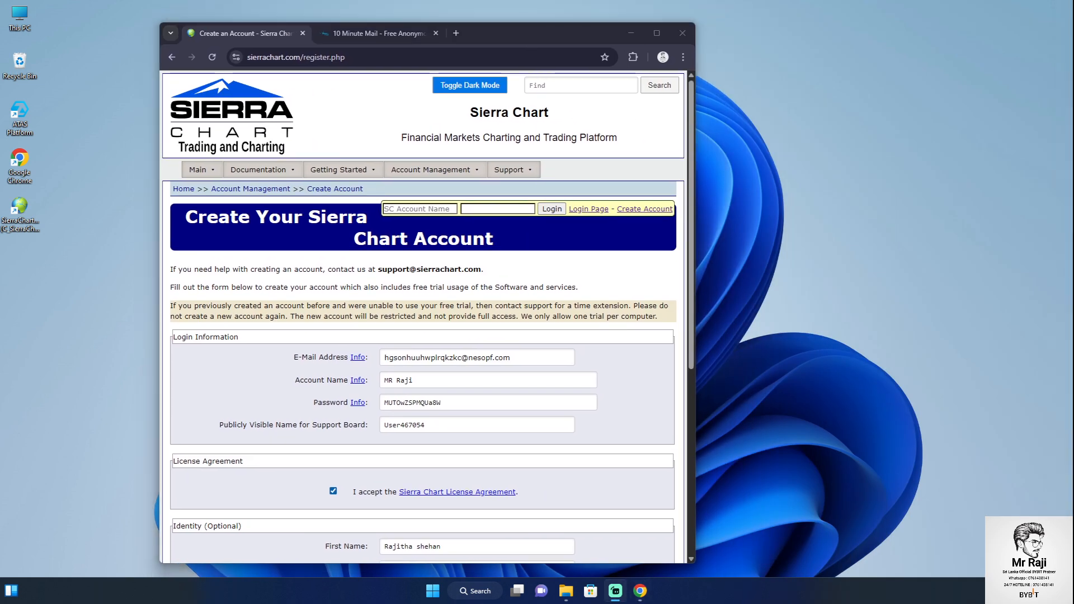
{"action": "left_click_drag", "start_coordinate": [2, 302], "coordinate": [34, 314]}
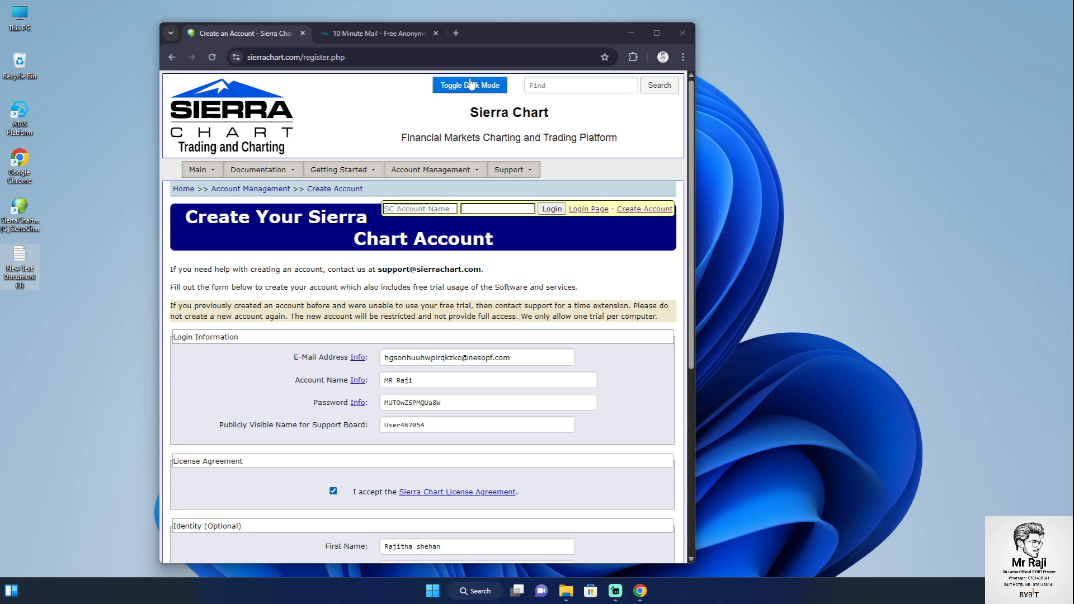
{"action": "left_click_drag", "start_coordinate": [518, 41], "coordinate": [621, 20]}
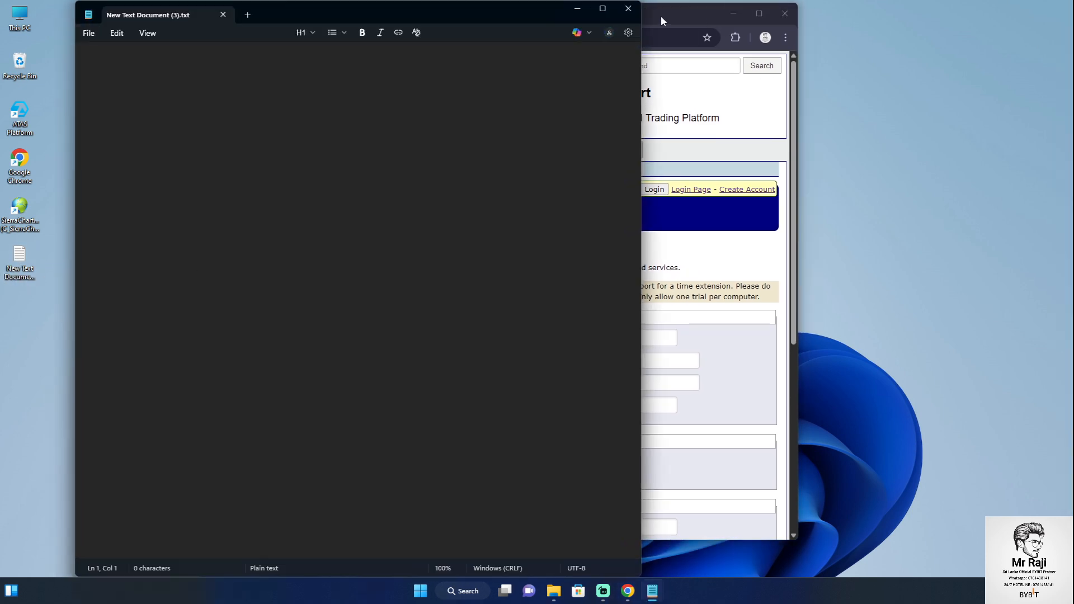
Copy the form's login details (e-mail, account name, password, support board name) into Notepad
{"action": "left_click_drag", "start_coordinate": [661, 15], "coordinate": [843, 32]}
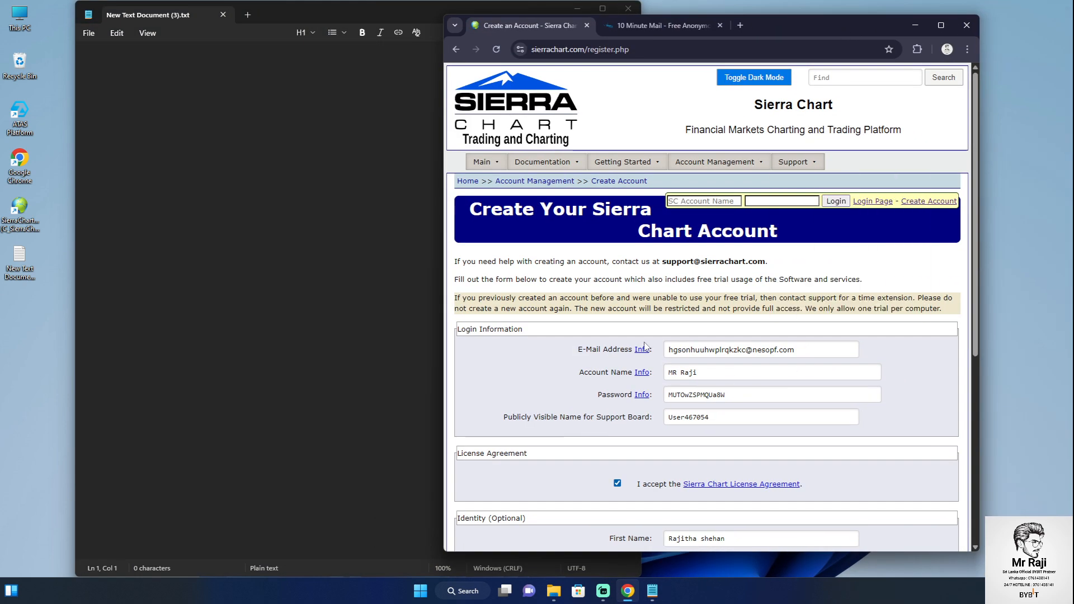
{"action": "left_click_drag", "start_coordinate": [575, 348], "coordinate": [701, 414]}
{"action": "right_click", "coordinate": [701, 414]}
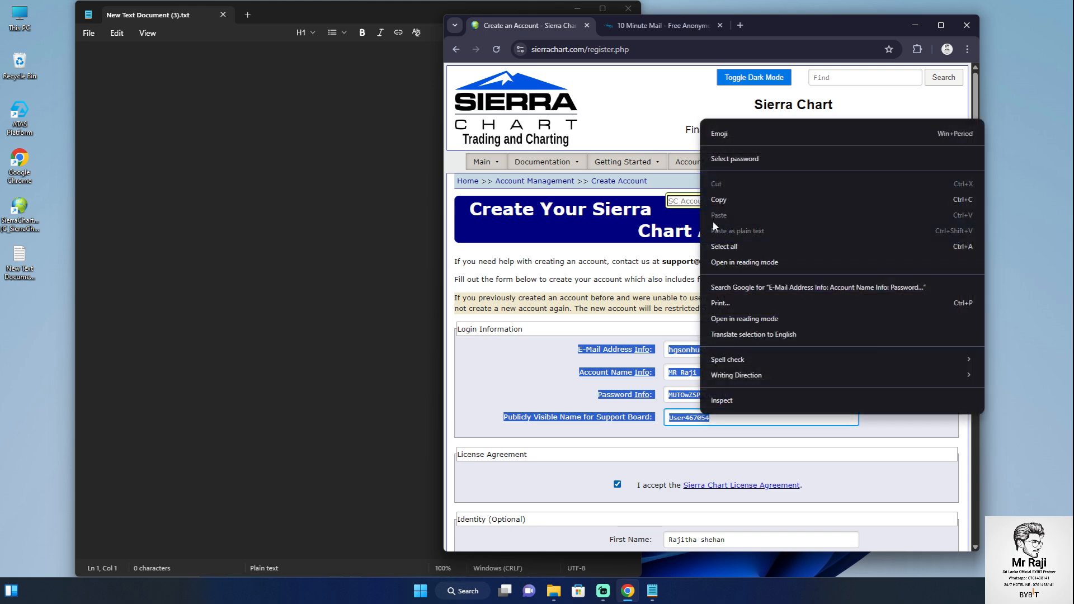
{"action": "left_click", "coordinate": [716, 200]}
{"action": "left_click", "coordinate": [163, 275]}
{"action": "right_click", "coordinate": [163, 276]}
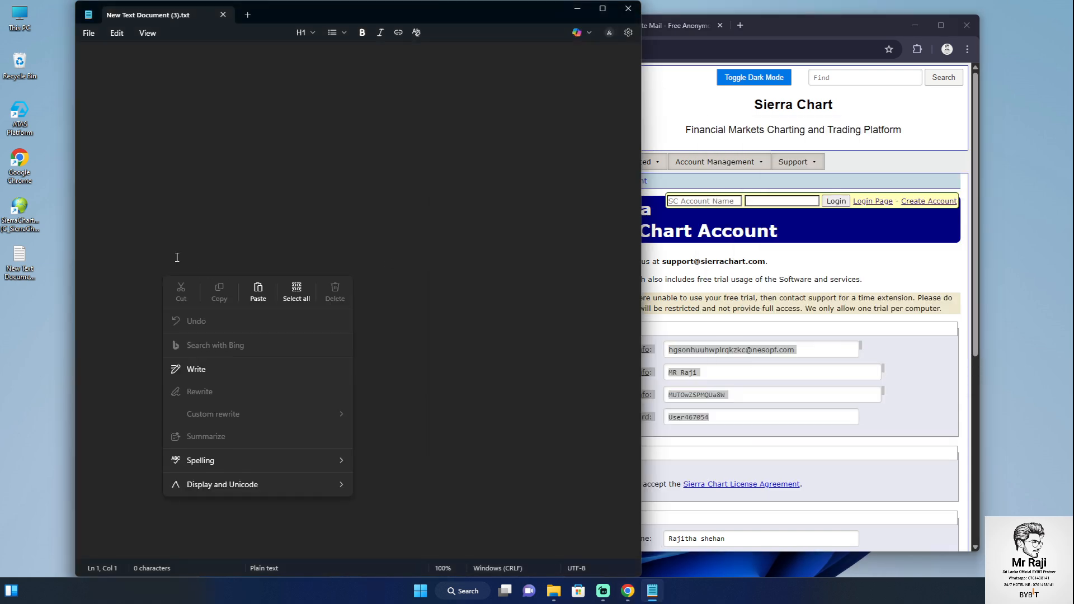
{"action": "left_click", "coordinate": [260, 294]}
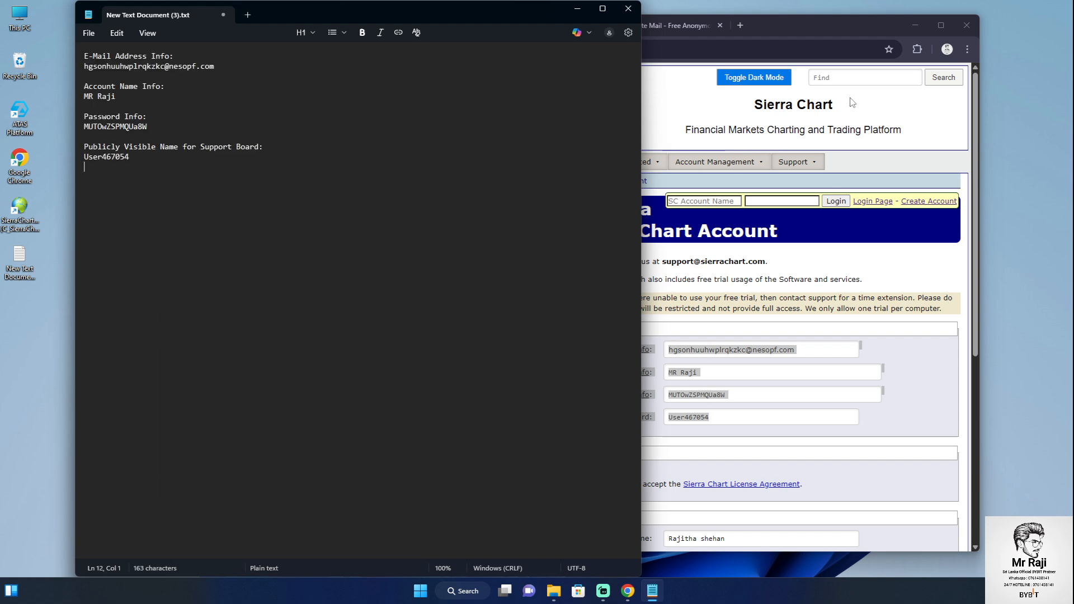
{"action": "left_click", "coordinate": [941, 26]}
{"action": "scroll", "coordinate": [546, 367], "scroll_direction": "down", "scroll_amount": 5}
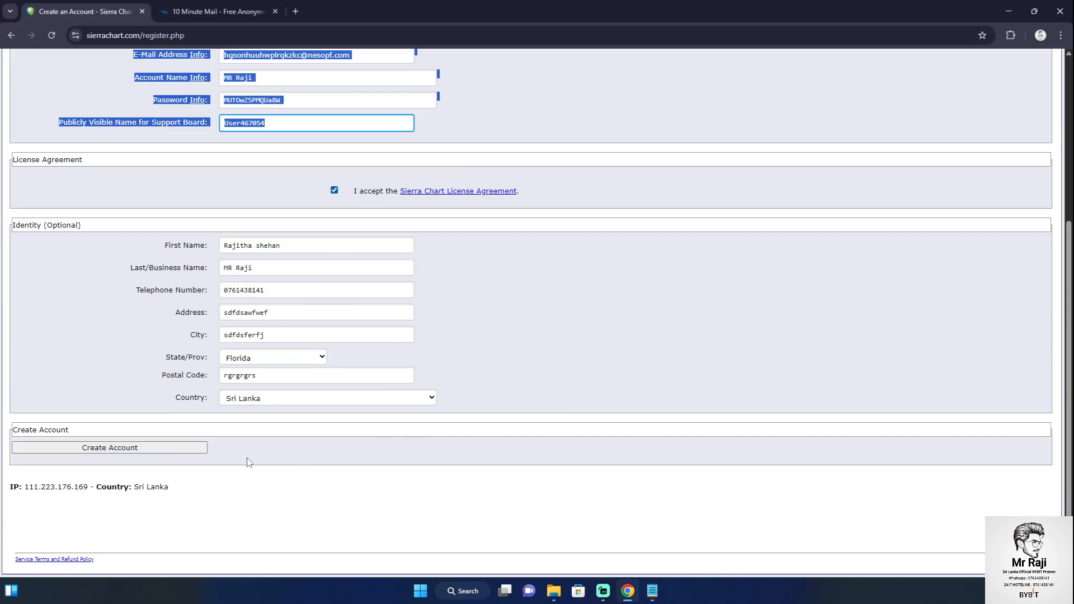
Submit Create Account, check the Account Creation Successful page, then close Chrome
{"action": "left_click", "coordinate": [130, 451]}
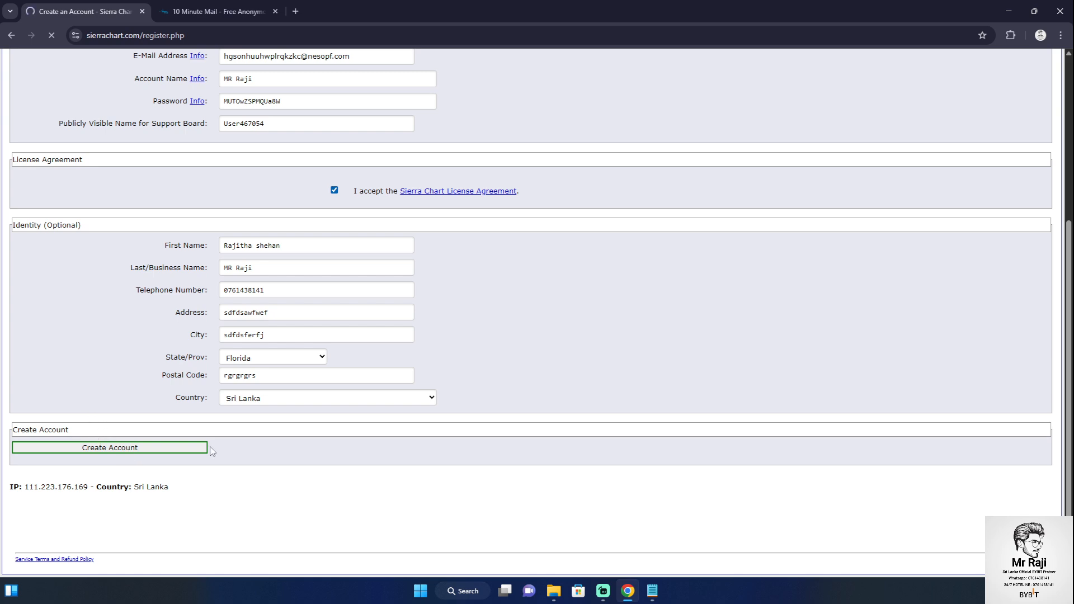
{"action": "scroll", "coordinate": [225, 449], "scroll_direction": "up", "scroll_amount": 5}
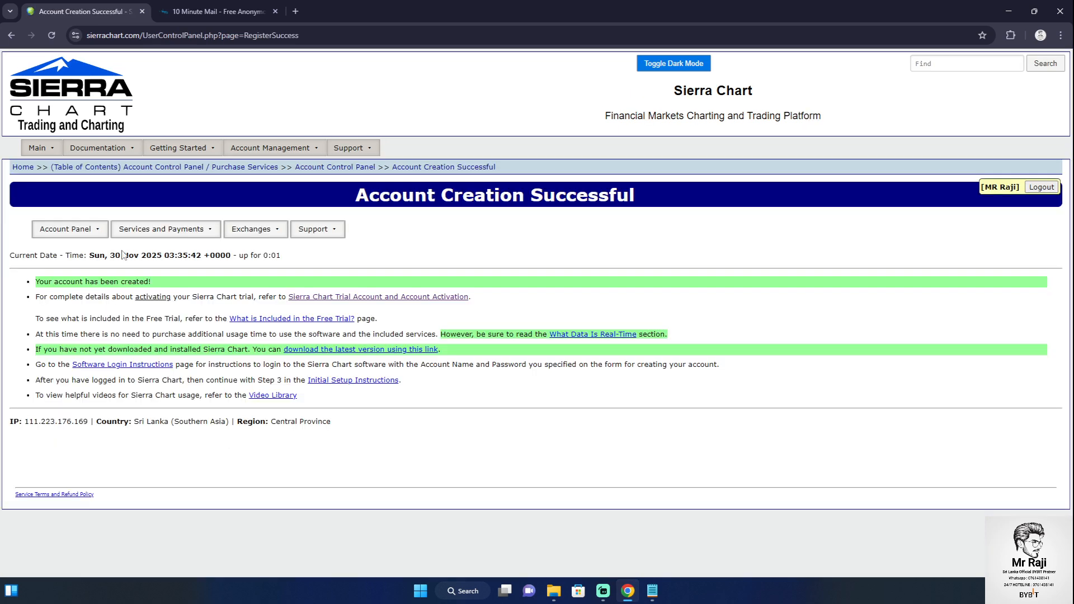
{"action": "left_click_drag", "start_coordinate": [13, 281], "coordinate": [588, 439]}
{"action": "left_click", "coordinate": [588, 440]}
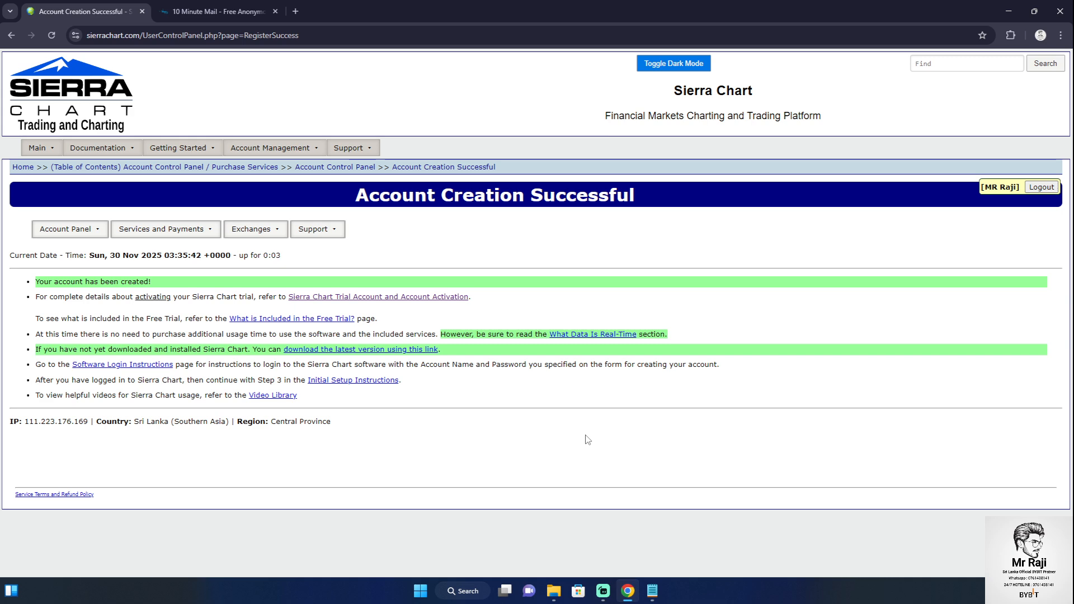
{"action": "left_click", "coordinate": [1060, 11]}
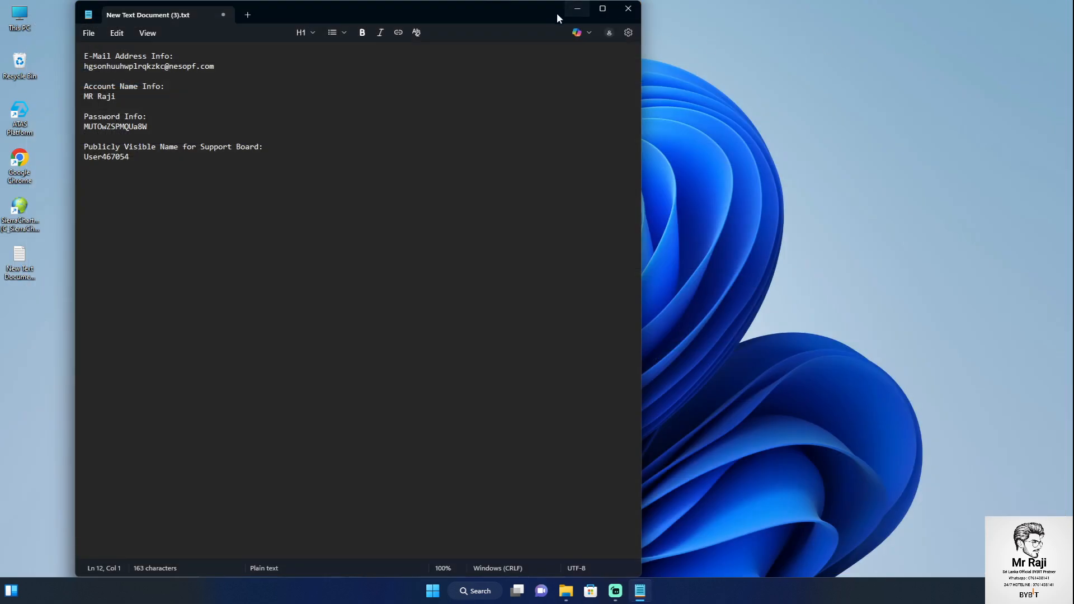
Launch Sierra Chart and empty the login dialog's account name, password and e-mail fields
{"action": "left_click_drag", "start_coordinate": [541, 16], "coordinate": [587, 16]}
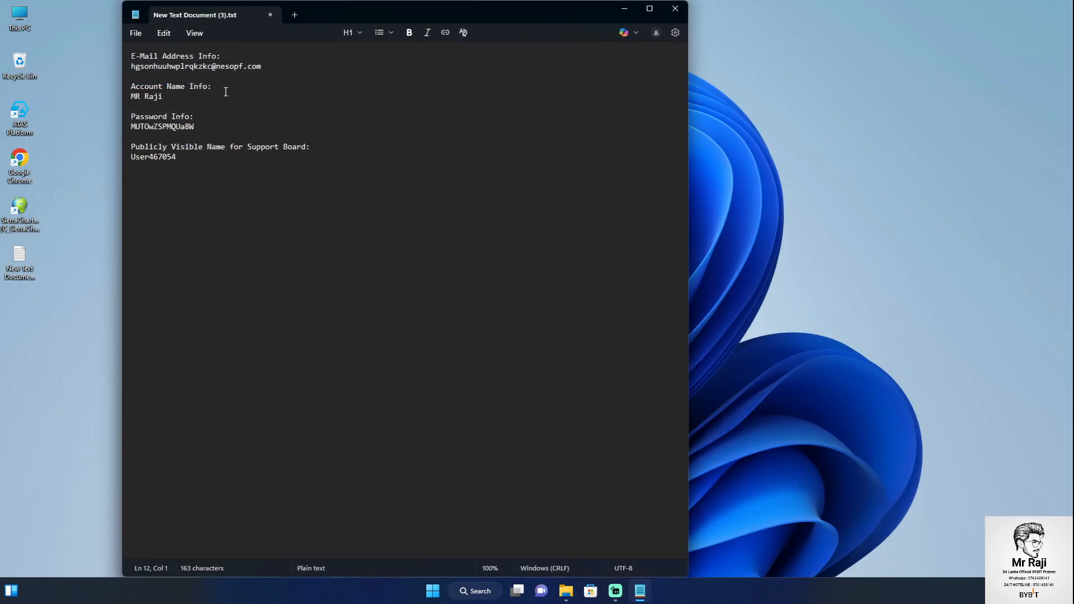
{"action": "double_click", "coordinate": [8, 234]}
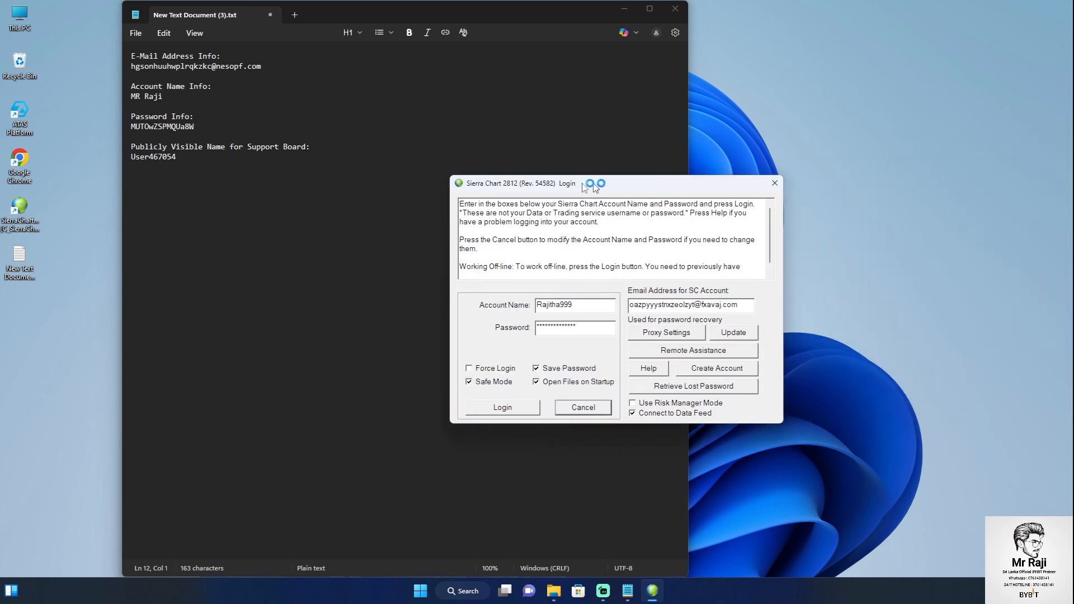
{"action": "left_click", "coordinate": [397, 322]}
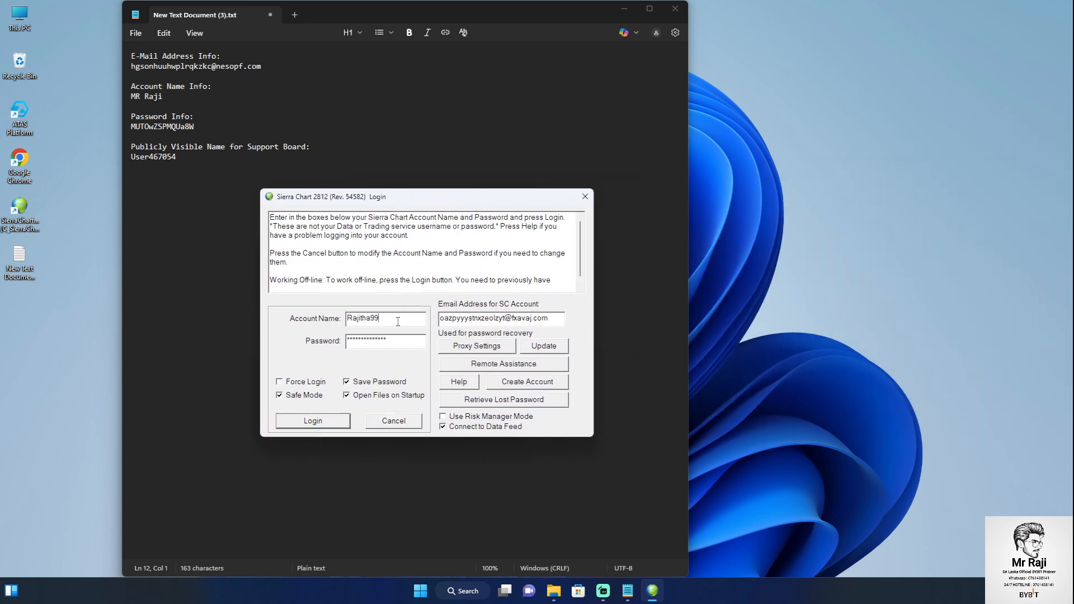
{"action": "key", "text": "BackSpace"}
{"action": "key", "text": "BackSpace"}
{"action": "key", "text": "BackSpace"}
{"action": "key", "text": "BackSpace"}
{"action": "key", "text": "BackSpace"}
{"action": "key", "text": "BackSpace"}
{"action": "key", "text": "BackSpace"}
{"action": "key", "text": "BackSpace"}
{"action": "key", "text": "Tab"}
{"action": "key", "text": "BackSpace"}
{"action": "double_click", "coordinate": [555, 320]}
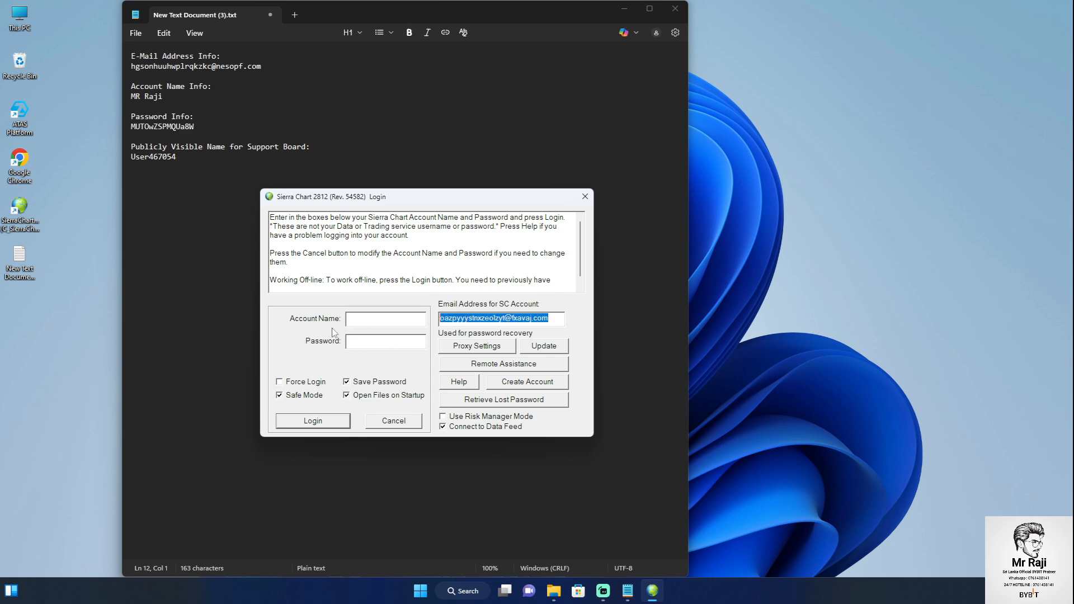
{"action": "key", "text": "BackSpace"}
{"action": "left_click_drag", "start_coordinate": [402, 200], "coordinate": [413, 199]}
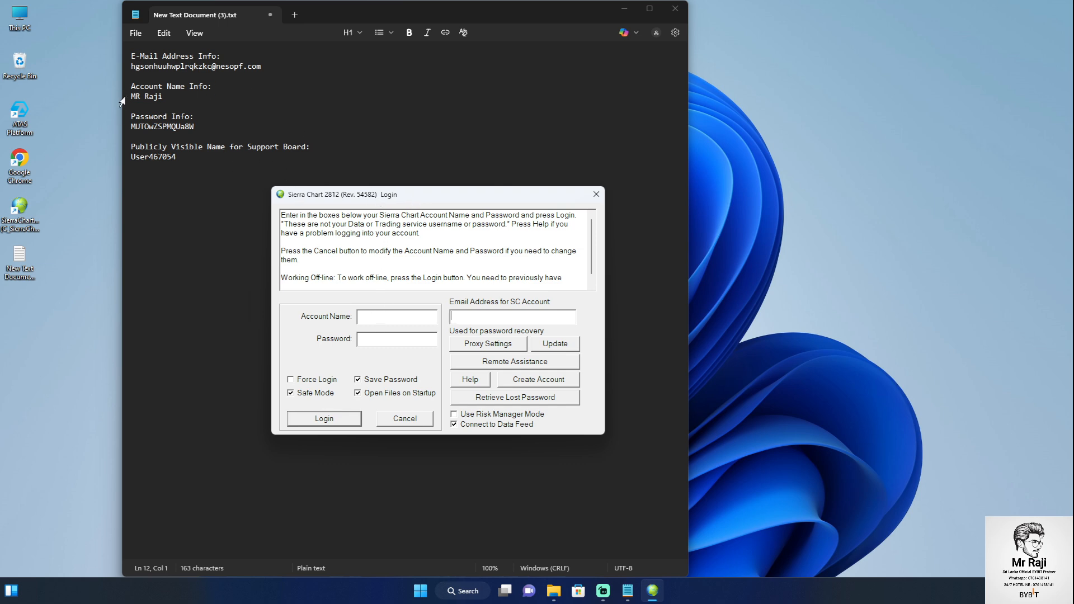
{"action": "triple_click", "coordinate": [137, 95]}
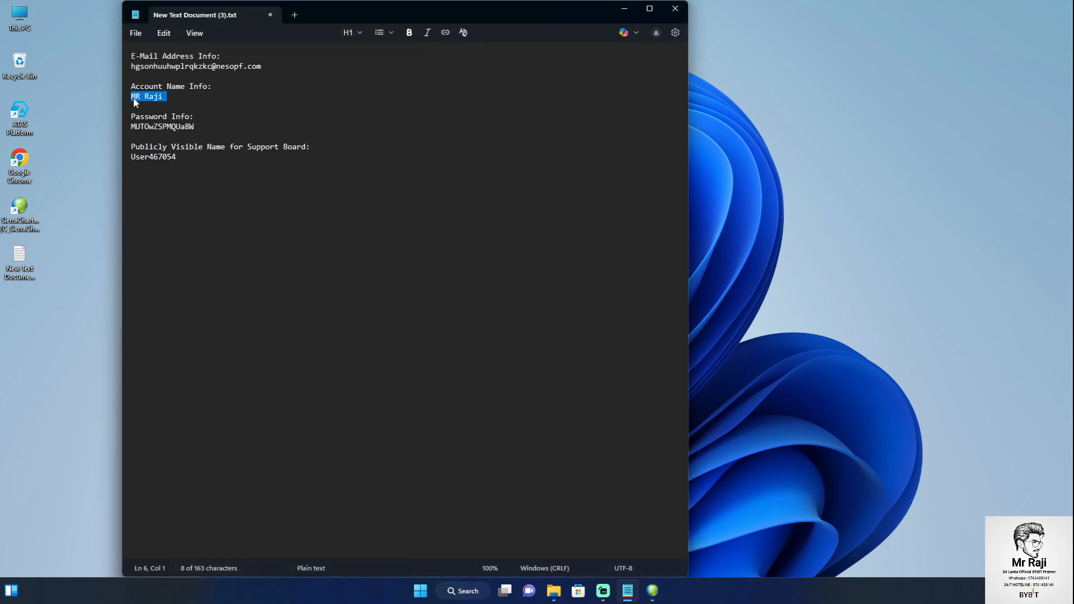
Paste the copied account name into the notes and into the login's Account Name field
{"action": "right_click", "coordinate": [135, 98]}
{"action": "left_click", "coordinate": [228, 115]}
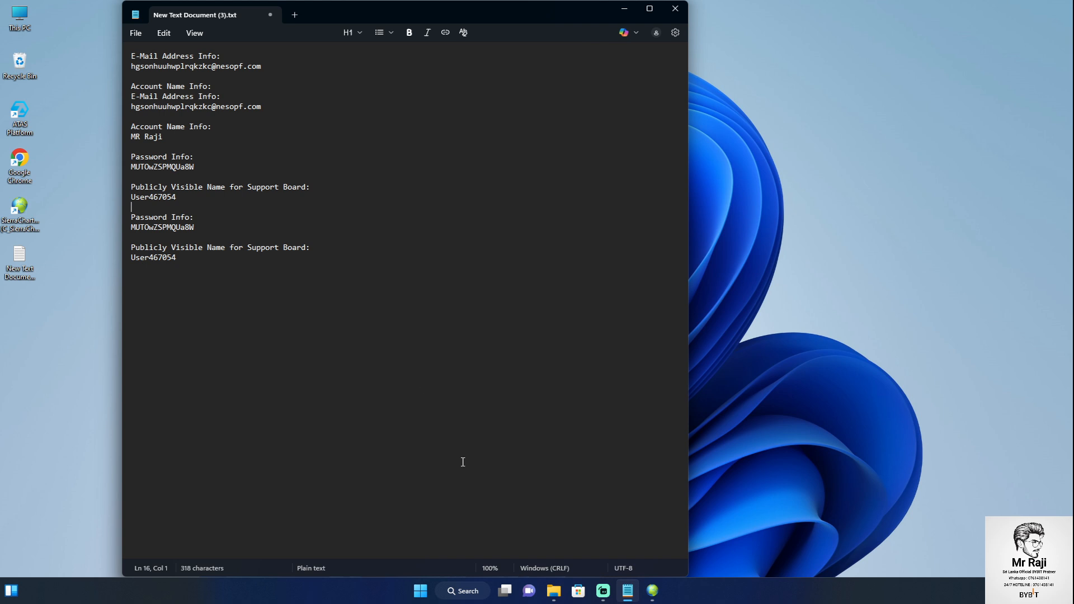
{"action": "left_click", "coordinate": [653, 591]}
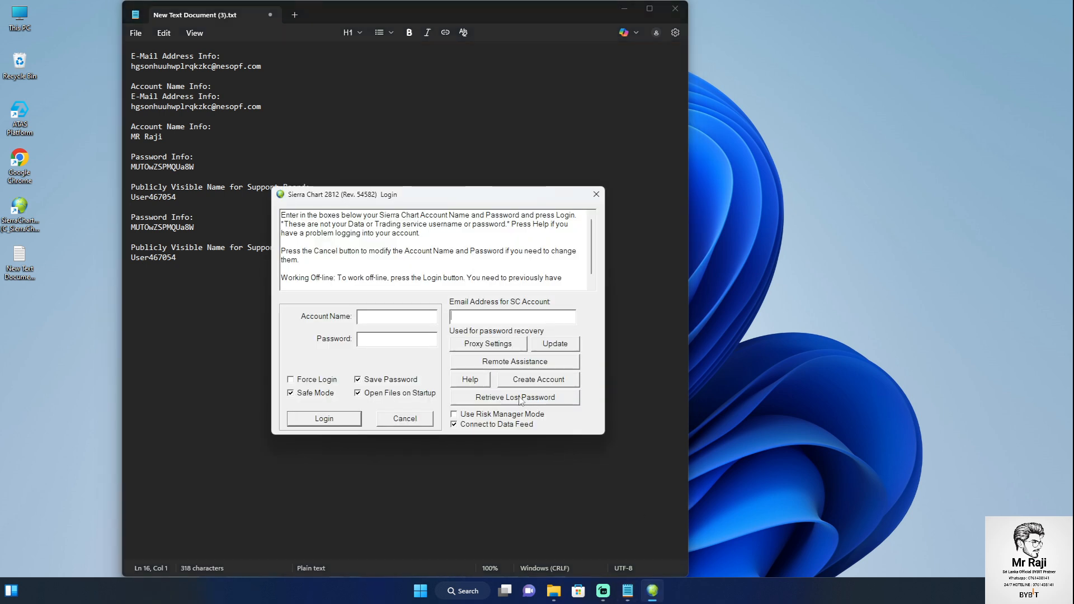
{"action": "right_click", "coordinate": [384, 315]}
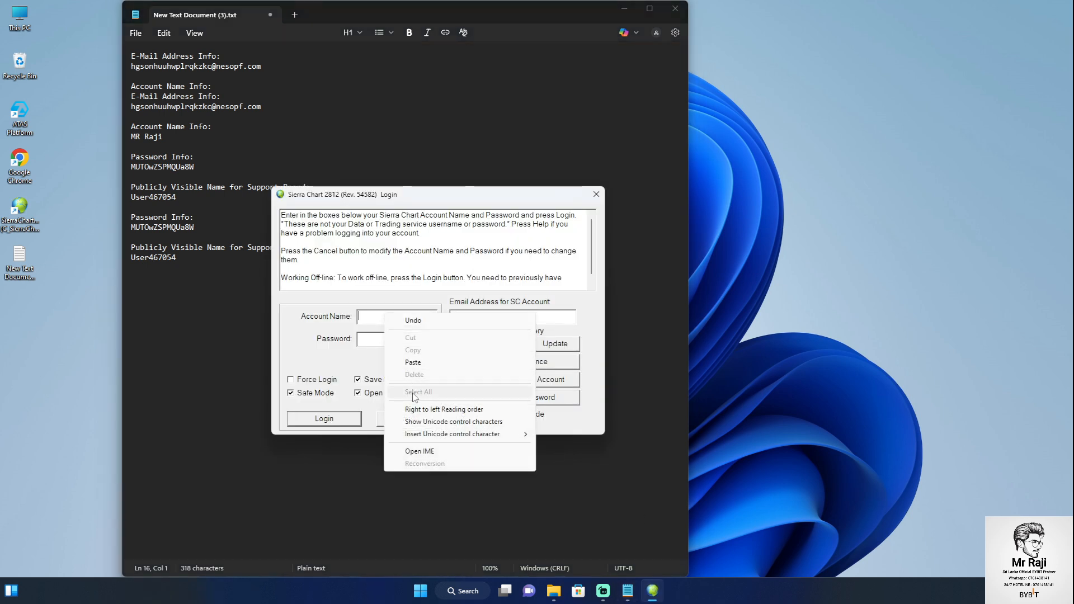
{"action": "left_click", "coordinate": [413, 362]}
Delete the duplicated support-board name and password lines at the end of the notes
{"action": "left_click", "coordinate": [278, 137]}
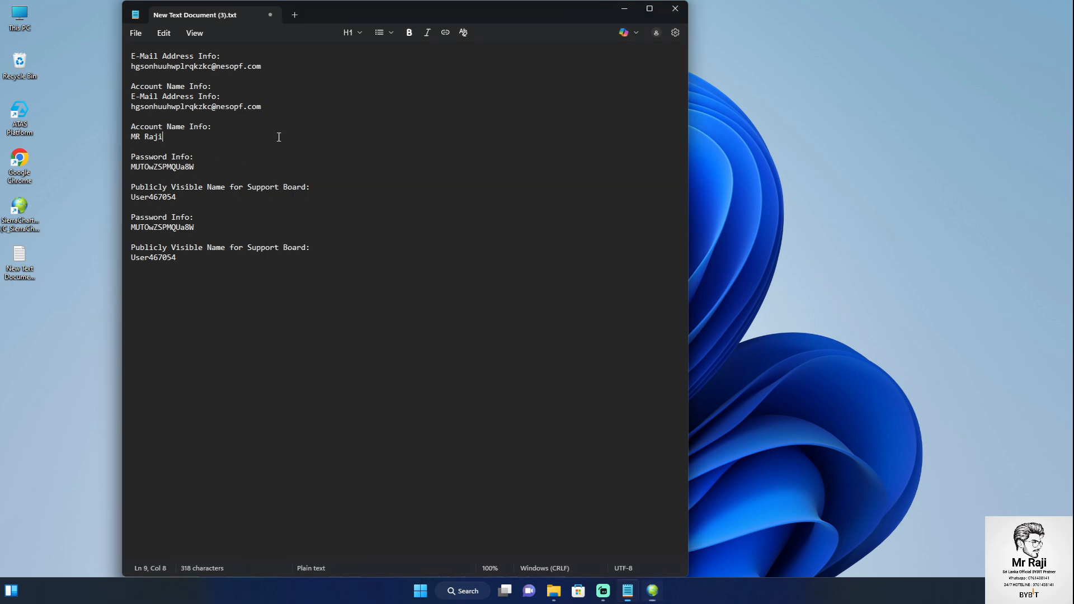
{"action": "left_click_drag", "start_coordinate": [217, 256], "coordinate": [109, 156]}
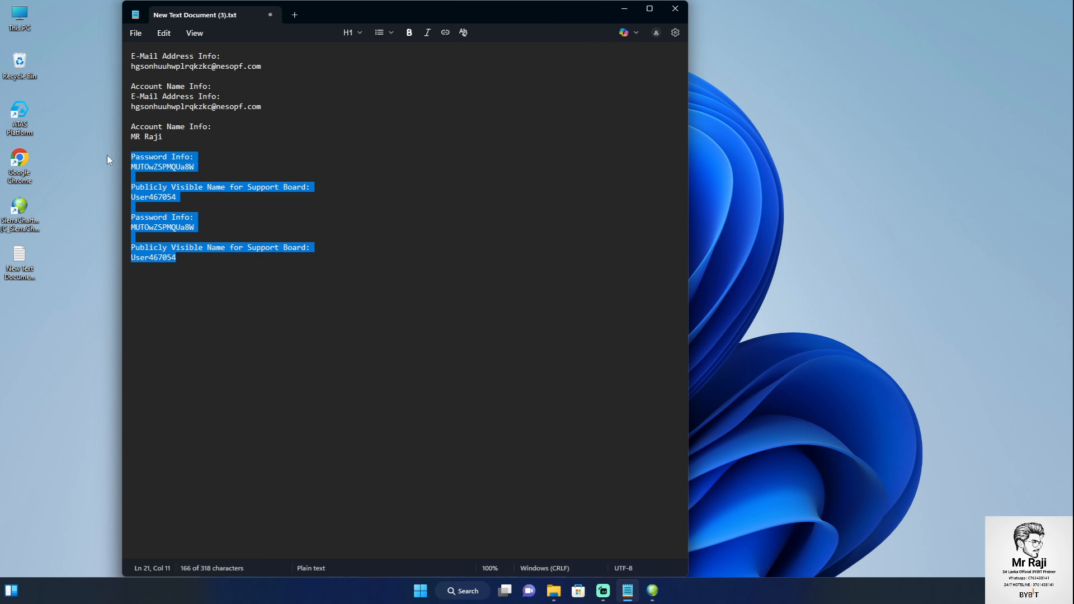
{"action": "left_click", "coordinate": [136, 188]}
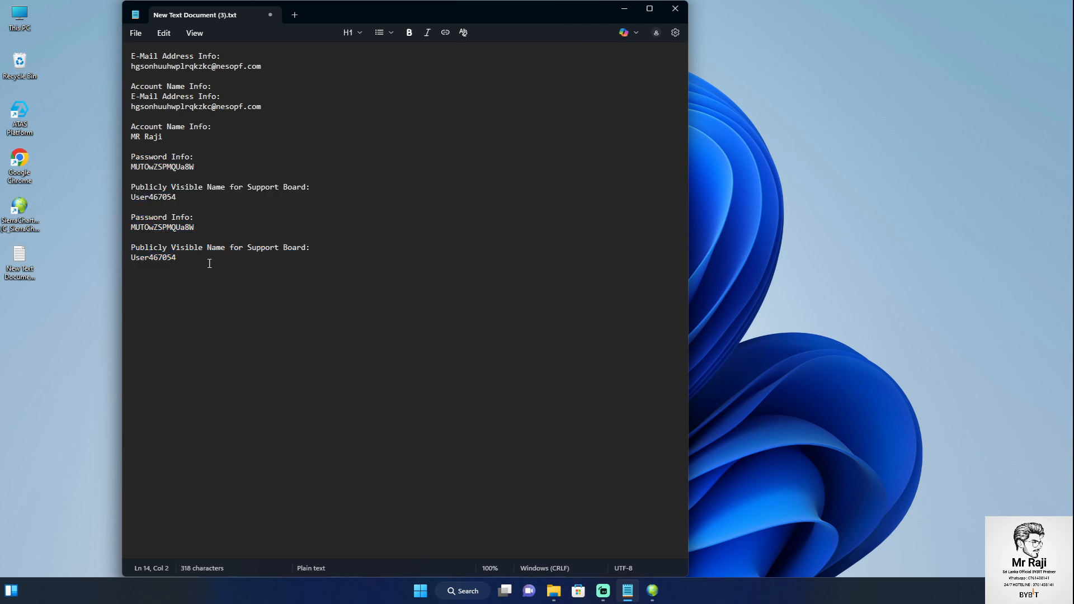
{"action": "left_click_drag", "start_coordinate": [209, 263], "coordinate": [122, 182]}
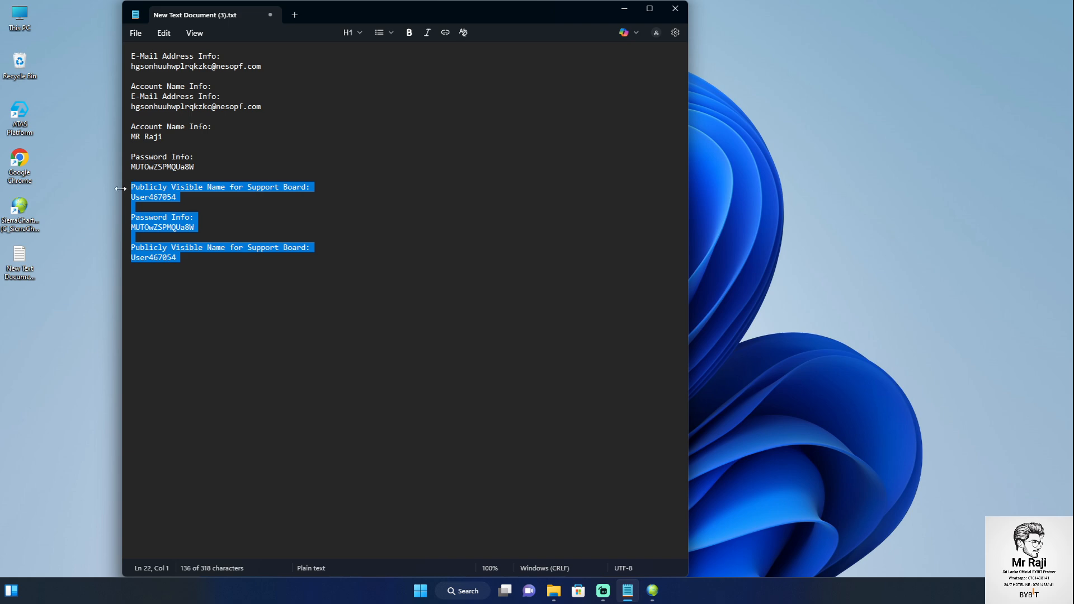
{"action": "key", "text": "BackSpace"}
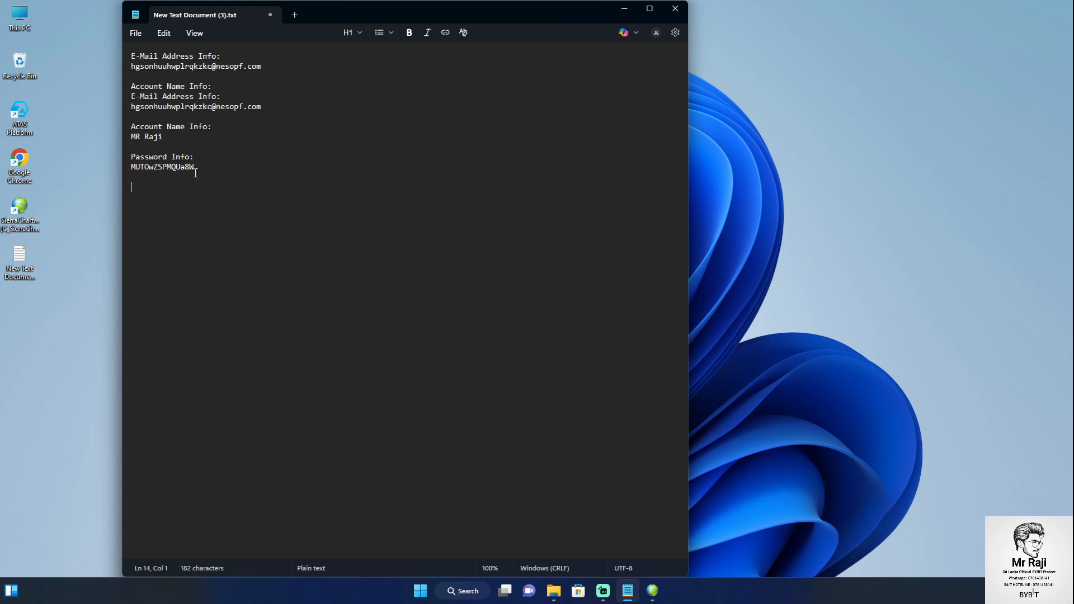
Copy the saved password from the notes into the login's Password field
{"action": "left_click", "coordinate": [652, 592]}
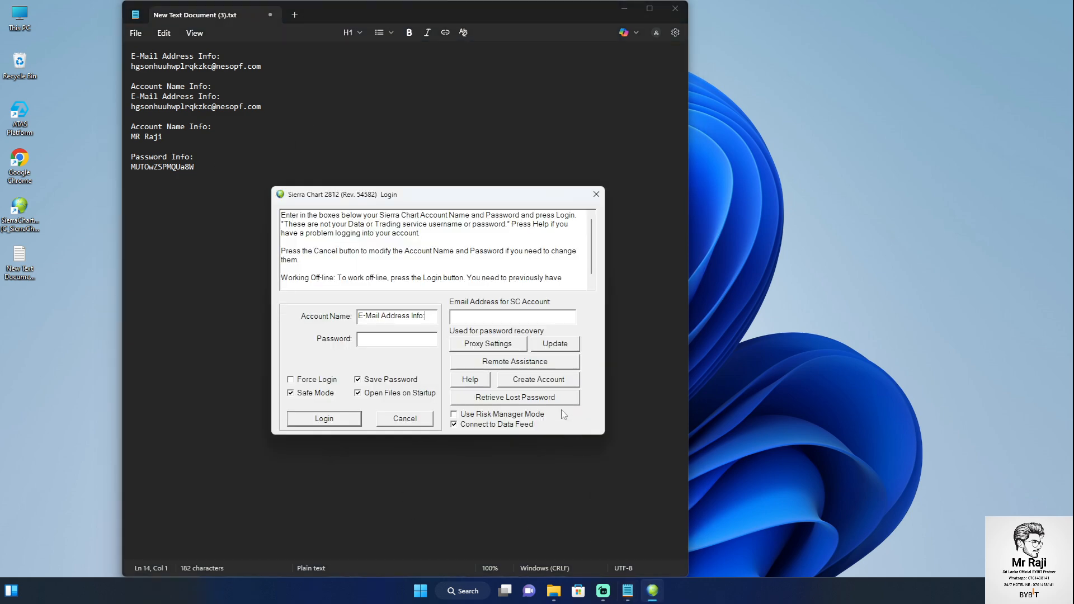
{"action": "left_click", "coordinate": [191, 170]}
{"action": "left_click_drag", "start_coordinate": [191, 171], "coordinate": [134, 171]}
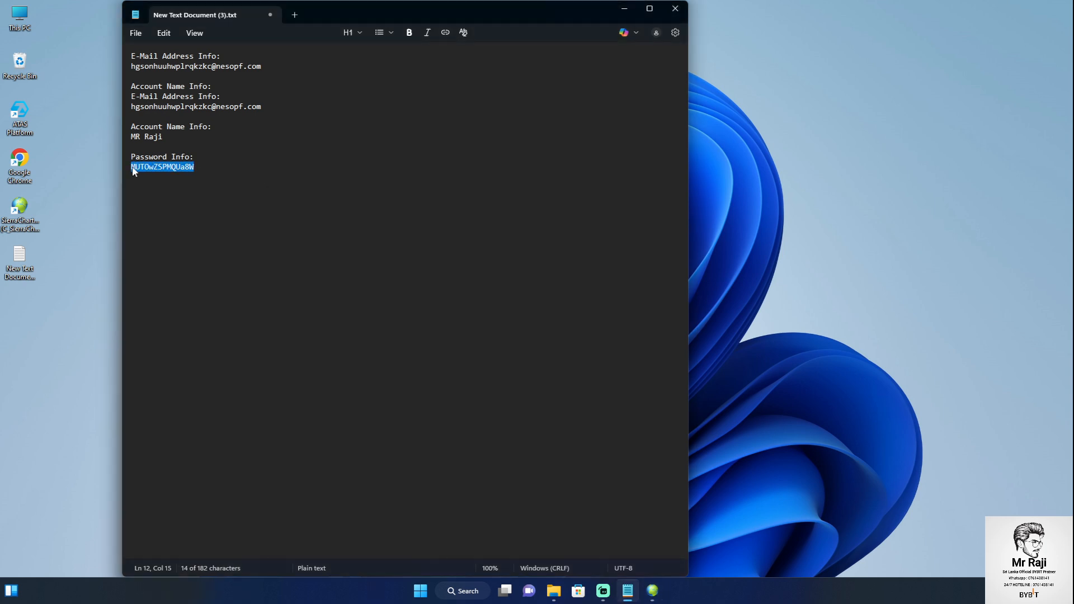
{"action": "right_click", "coordinate": [133, 170]}
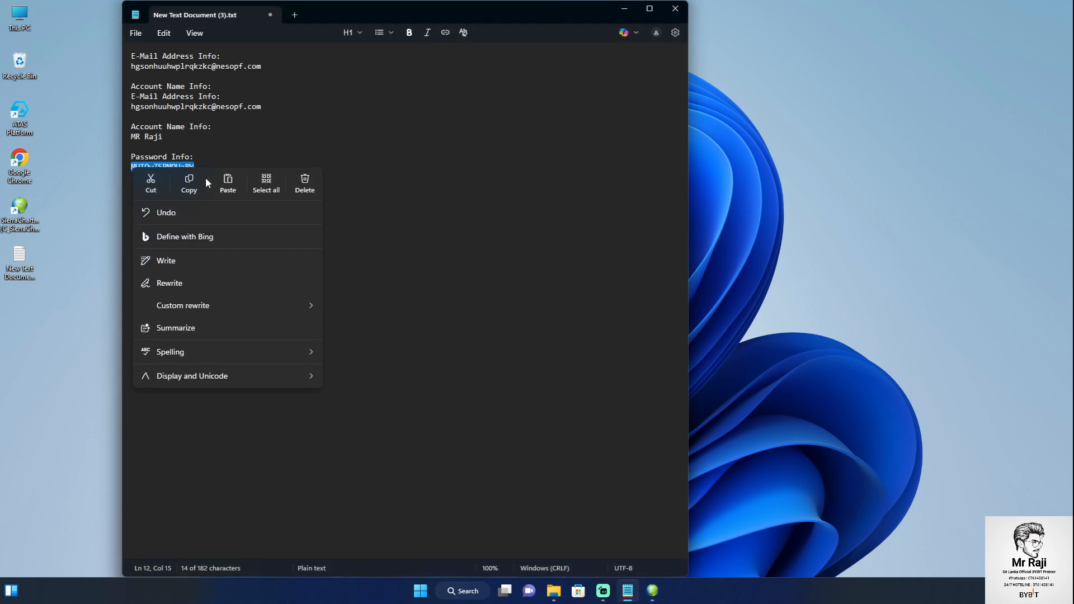
{"action": "left_click", "coordinate": [189, 182]}
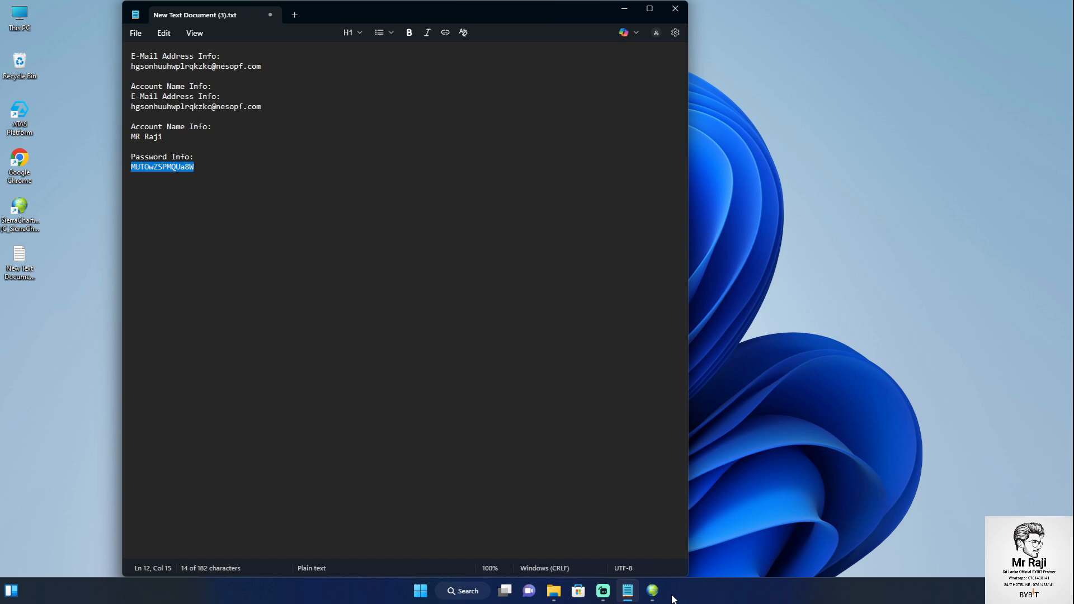
{"action": "left_click", "coordinate": [653, 591]}
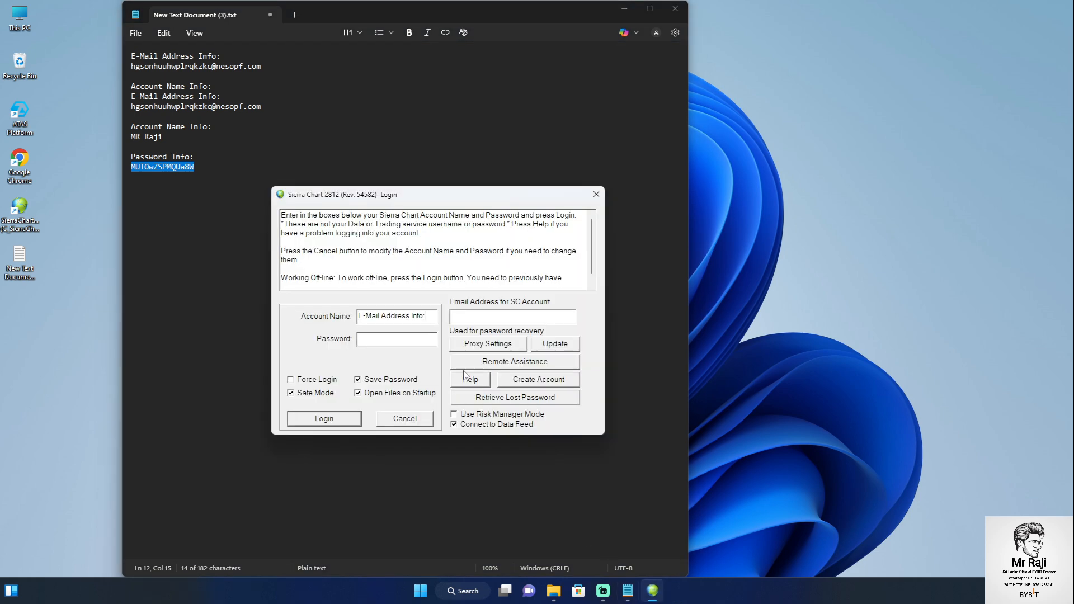
{"action": "right_click", "coordinate": [421, 337]}
{"action": "left_click", "coordinate": [434, 385]}
Replace the wrong Account Name text with the account name saved in the notes
{"action": "left_click_drag", "start_coordinate": [173, 136], "coordinate": [130, 137]}
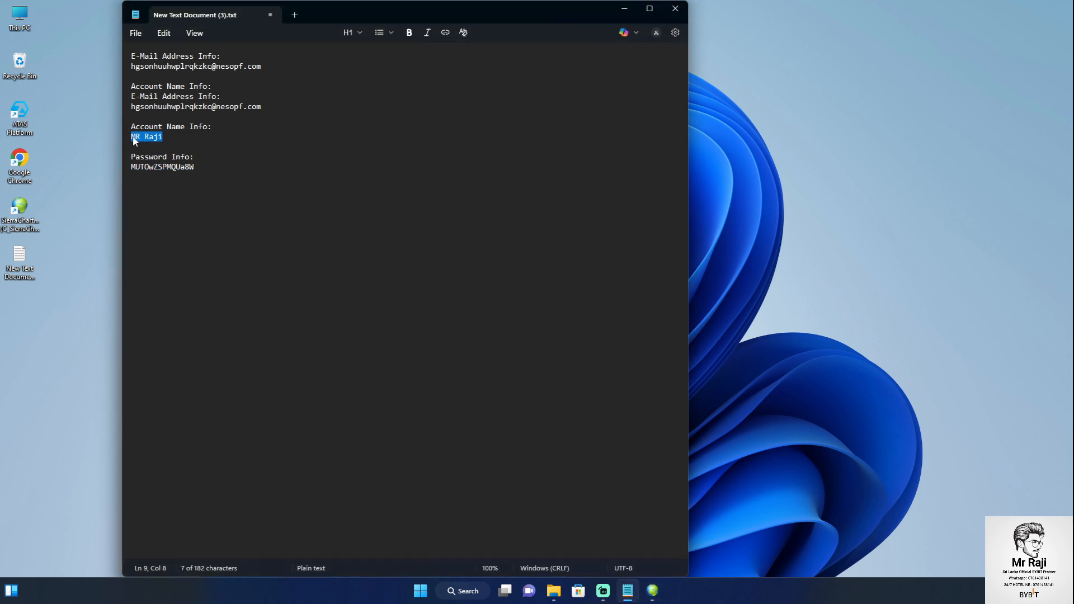
{"action": "right_click", "coordinate": [135, 141]}
{"action": "left_click", "coordinate": [197, 152]}
{"action": "left_click", "coordinate": [653, 591]}
{"action": "left_click_drag", "start_coordinate": [424, 316], "coordinate": [356, 316]}
{"action": "key", "text": "BackSpace"}
{"action": "right_click", "coordinate": [380, 314]}
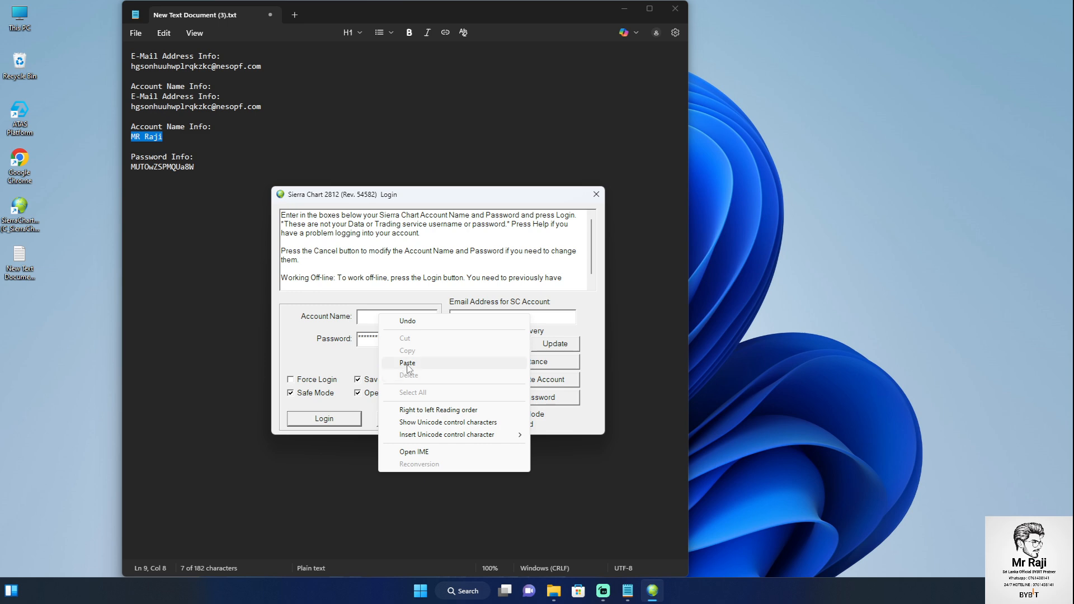
{"action": "left_click", "coordinate": [407, 363]}
Fill the Email field with the saved address, submit the login, and close the notes
{"action": "left_click", "coordinate": [202, 224]}
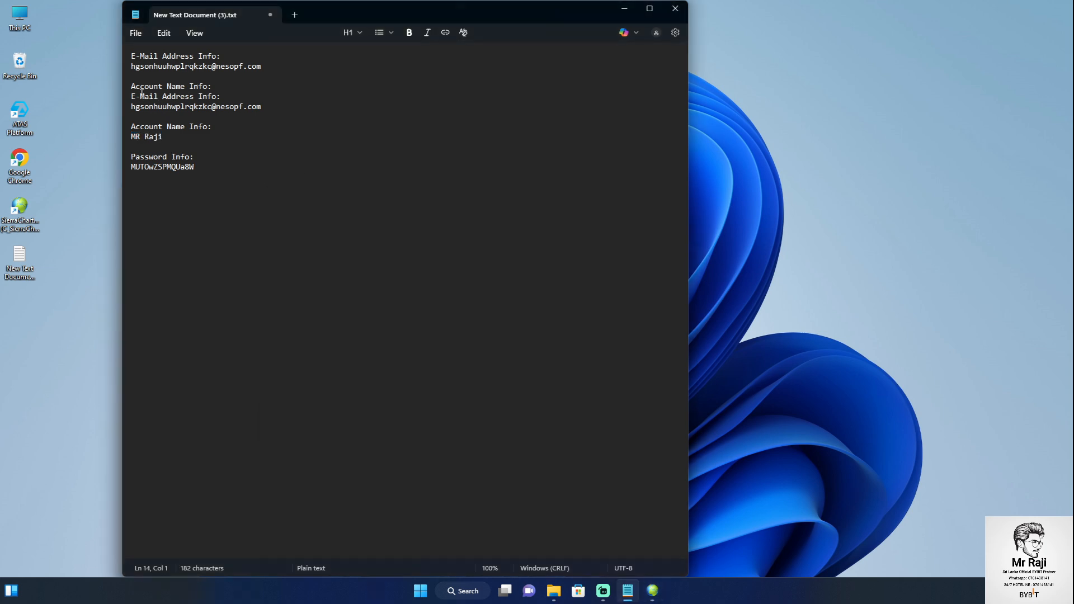
{"action": "left_click_drag", "start_coordinate": [133, 105], "coordinate": [270, 107]}
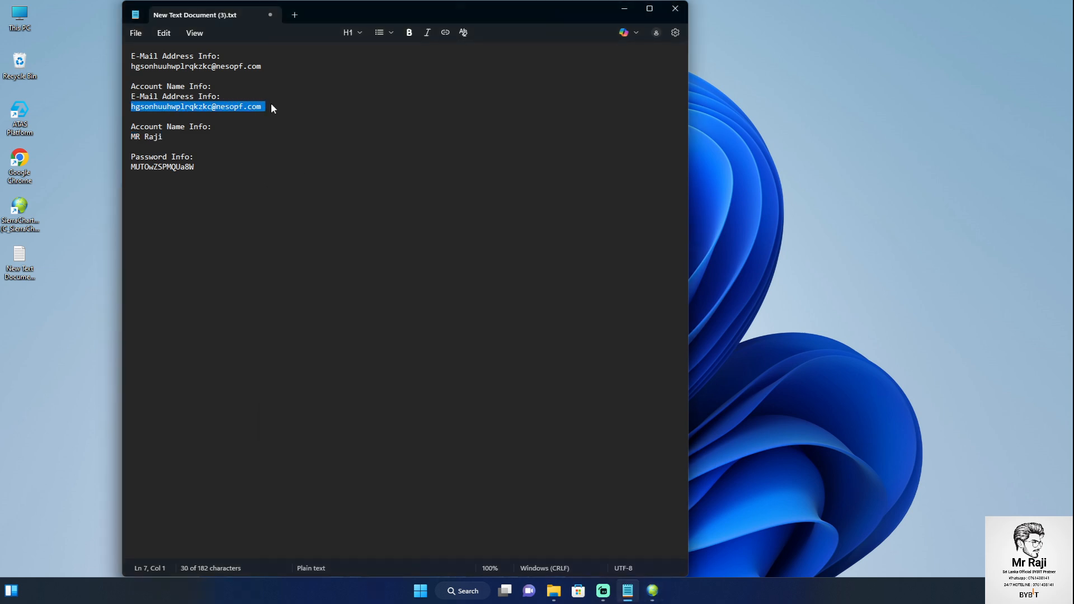
{"action": "right_click", "coordinate": [255, 112]}
{"action": "left_click", "coordinate": [311, 125]}
{"action": "left_click", "coordinate": [653, 591]}
{"action": "right_click", "coordinate": [503, 318]}
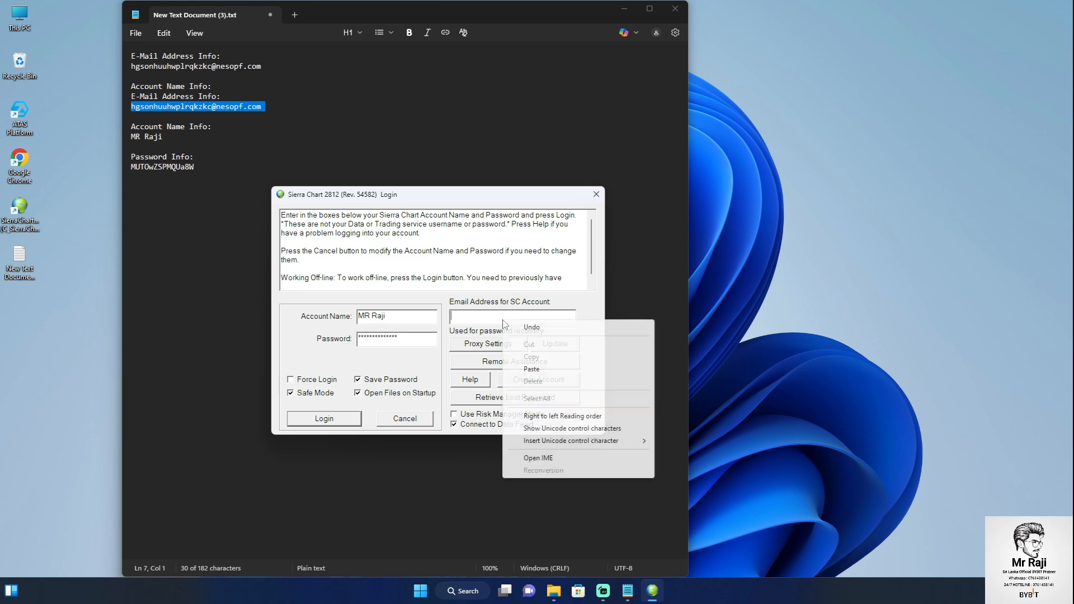
{"action": "left_click", "coordinate": [528, 370]}
{"action": "left_click", "coordinate": [327, 418]}
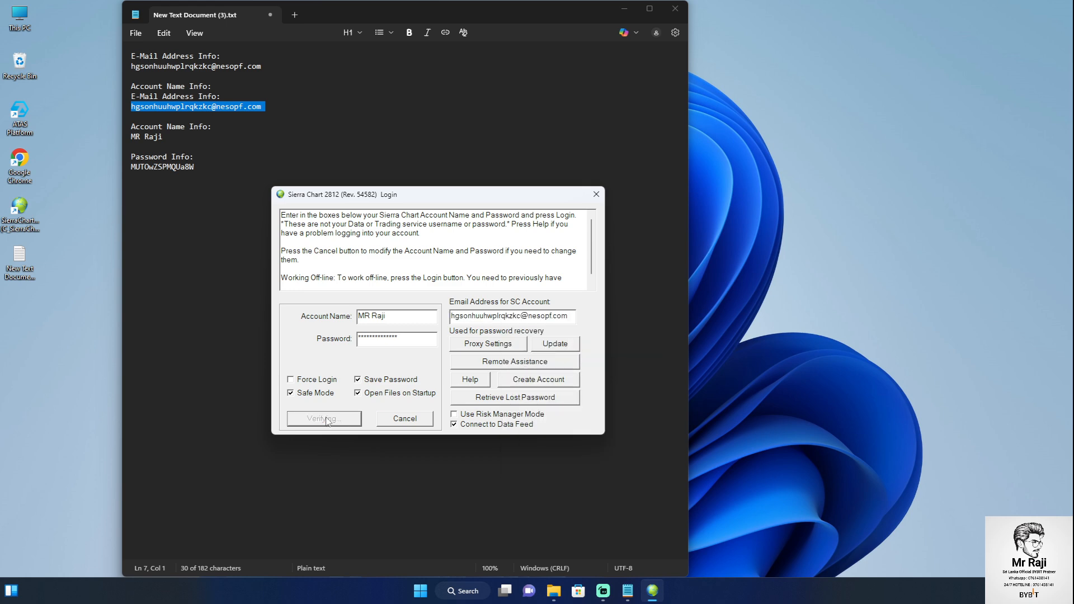
{"action": "left_click", "coordinate": [673, 18]}
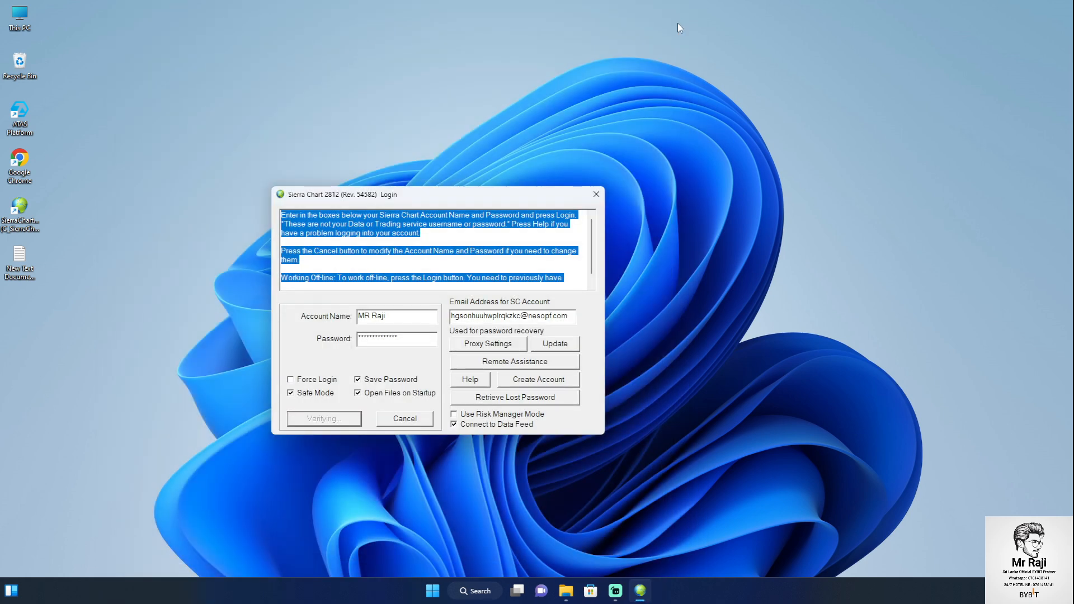
{"action": "right_click", "coordinate": [697, 168]}
{"action": "left_click", "coordinate": [733, 220]}
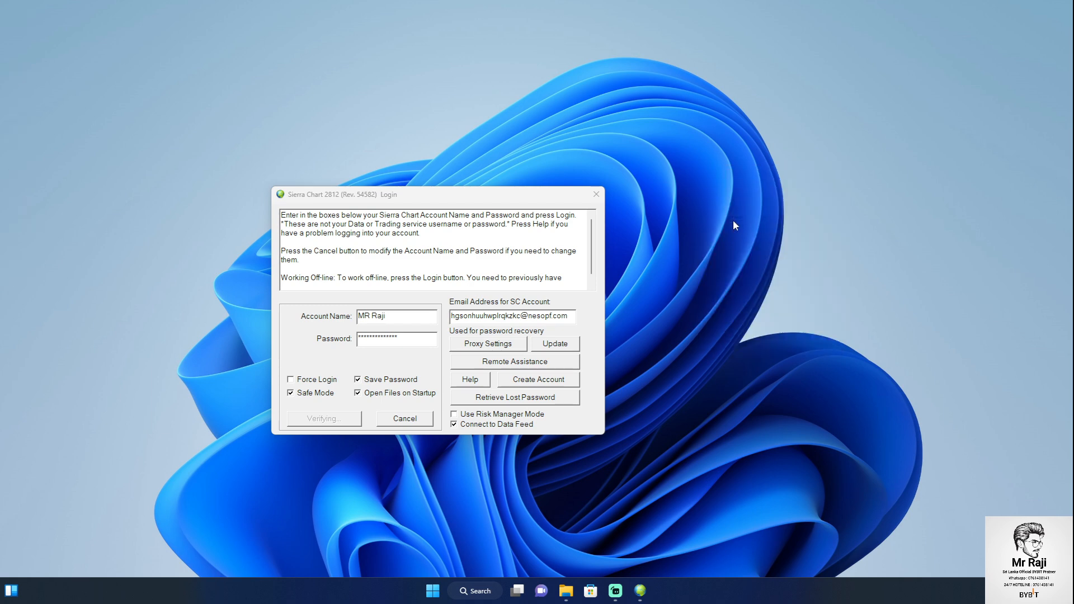
{"action": "right_click", "coordinate": [737, 224]}
{"action": "left_click", "coordinate": [756, 270]}
{"action": "right_click", "coordinate": [758, 275]}
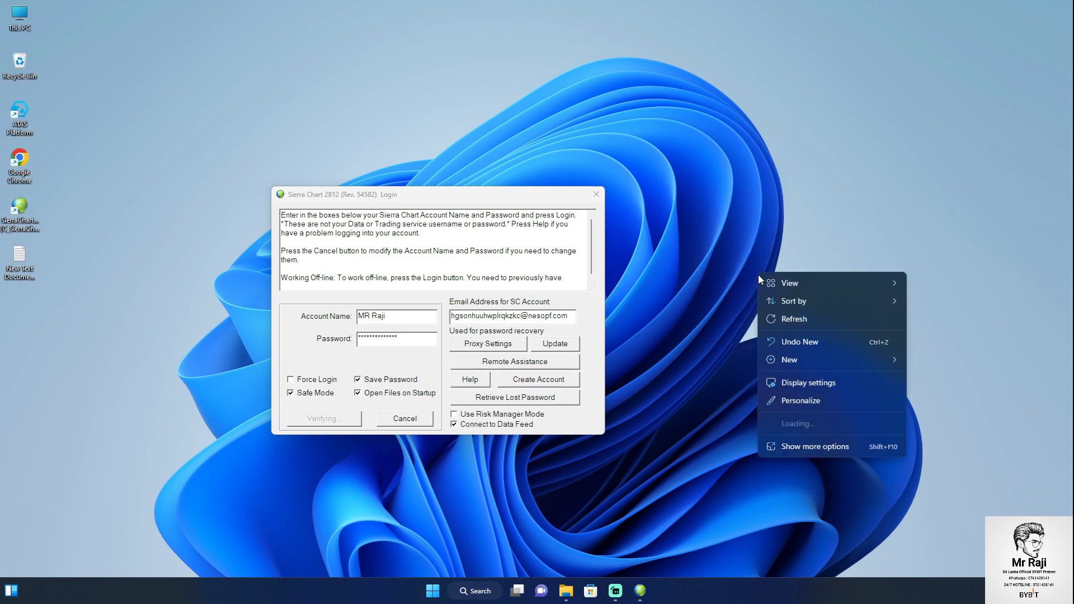
{"action": "left_click", "coordinate": [781, 319]}
{"action": "right_click", "coordinate": [782, 321]}
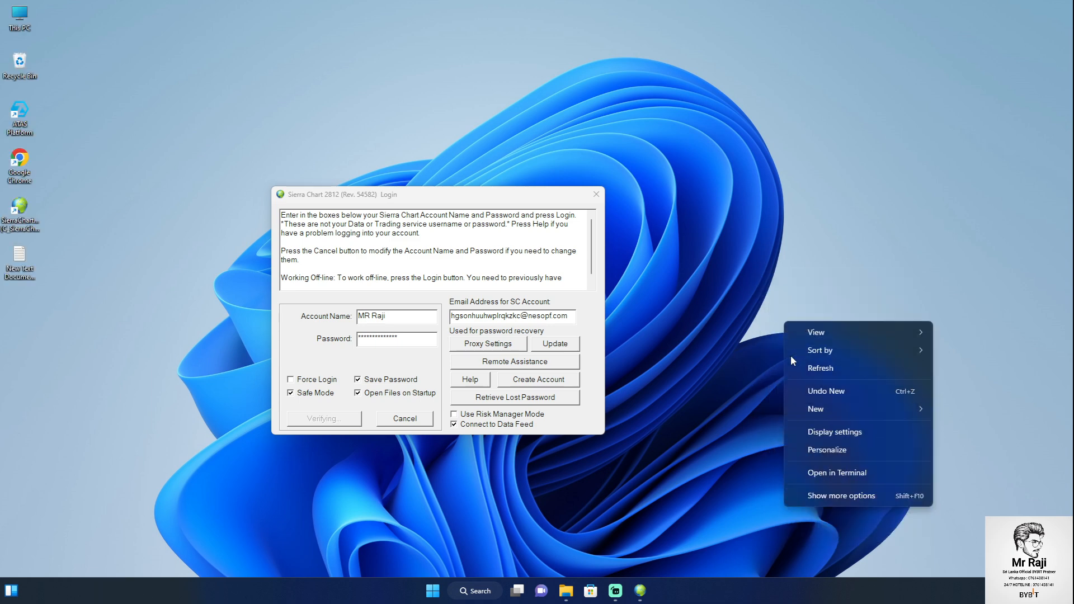
{"action": "left_click", "coordinate": [791, 368]}
{"action": "right_click", "coordinate": [791, 369]}
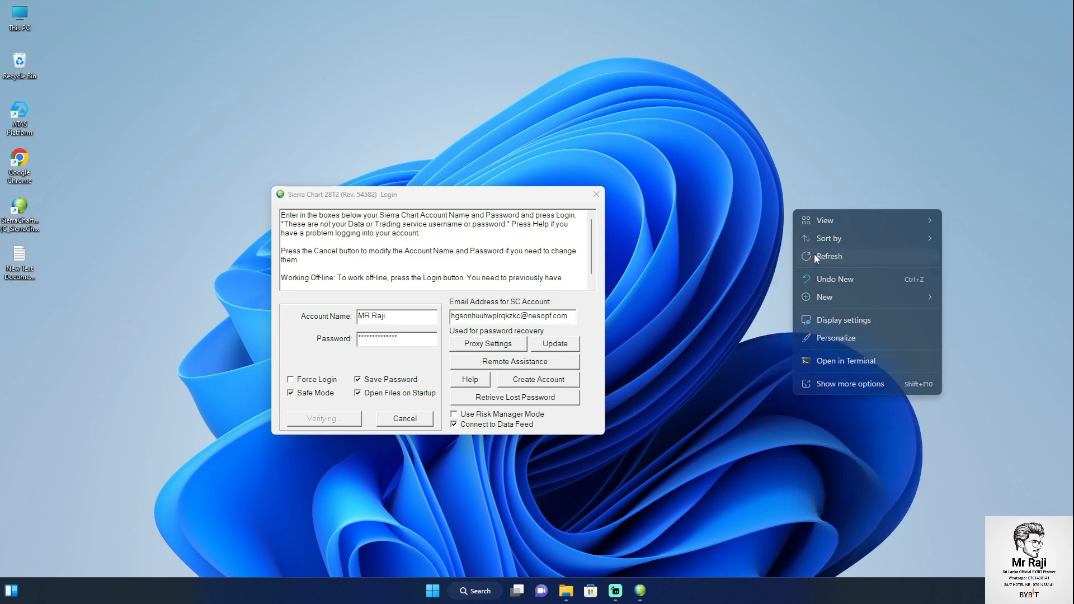
{"action": "left_click", "coordinate": [814, 254]}
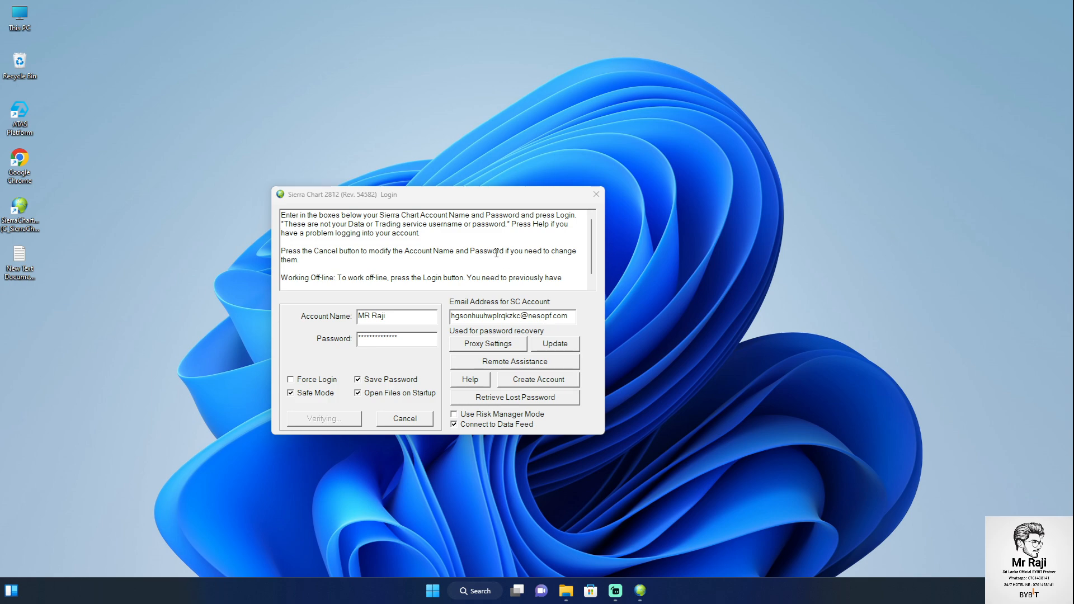
{"action": "left_click", "coordinate": [398, 193]}
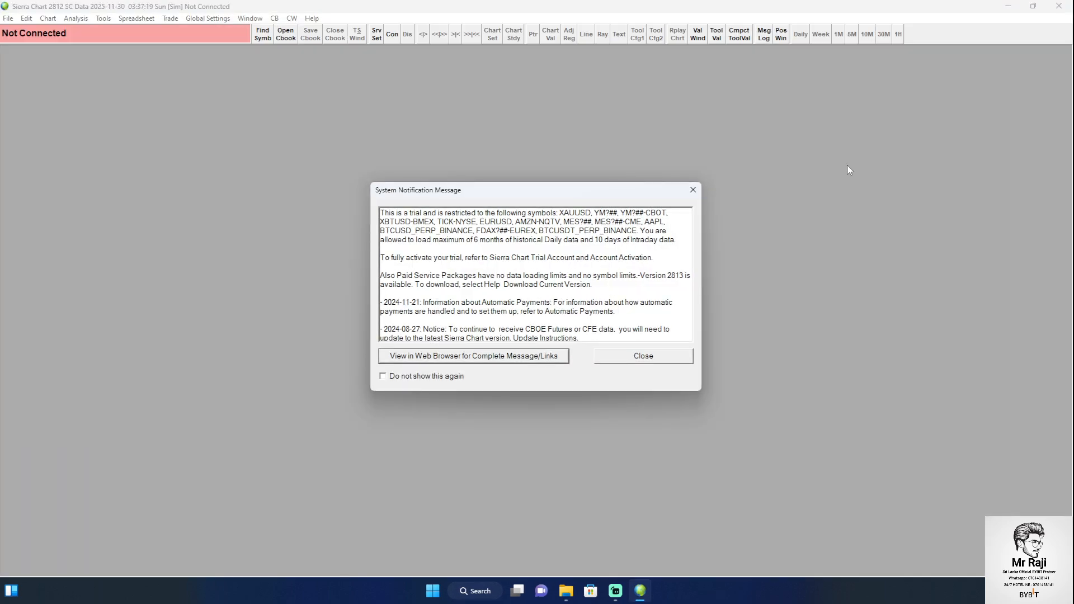
Close the System Notification Message about trial restrictions
{"action": "left_click", "coordinate": [658, 362]}
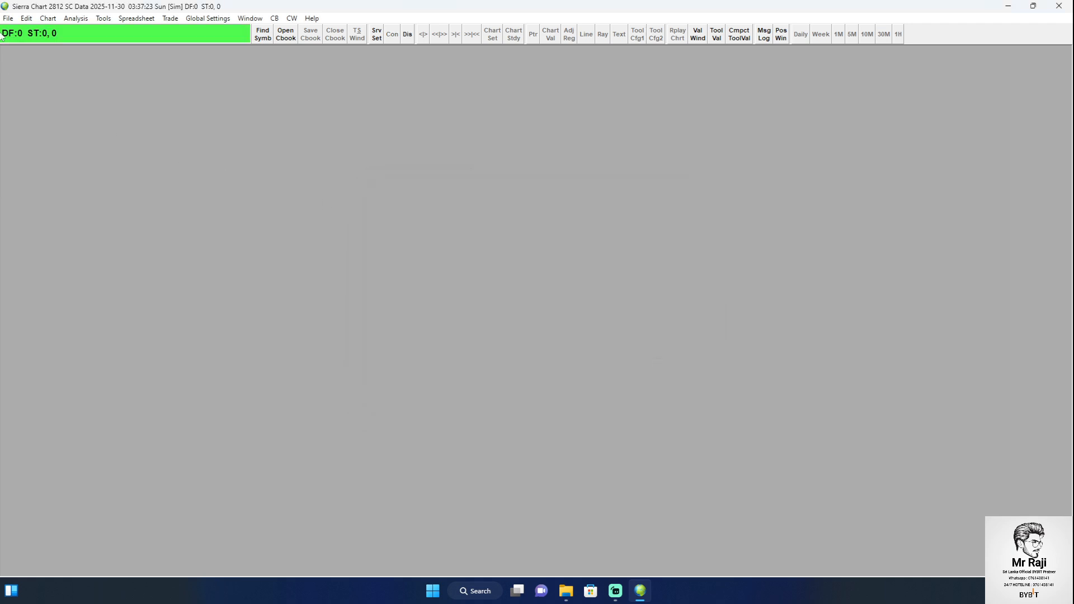